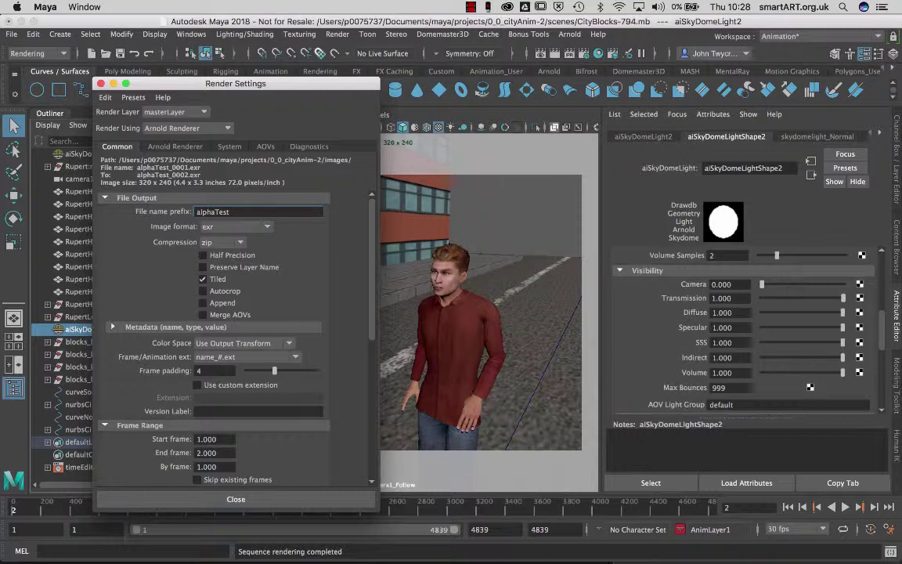
Step: Review the image format options in Render Settings, keeping exr, and check the sky dome light's Camera visibility value
{"action": "left_click_drag", "start_coordinate": [236, 84], "coordinate": [331, 79]}
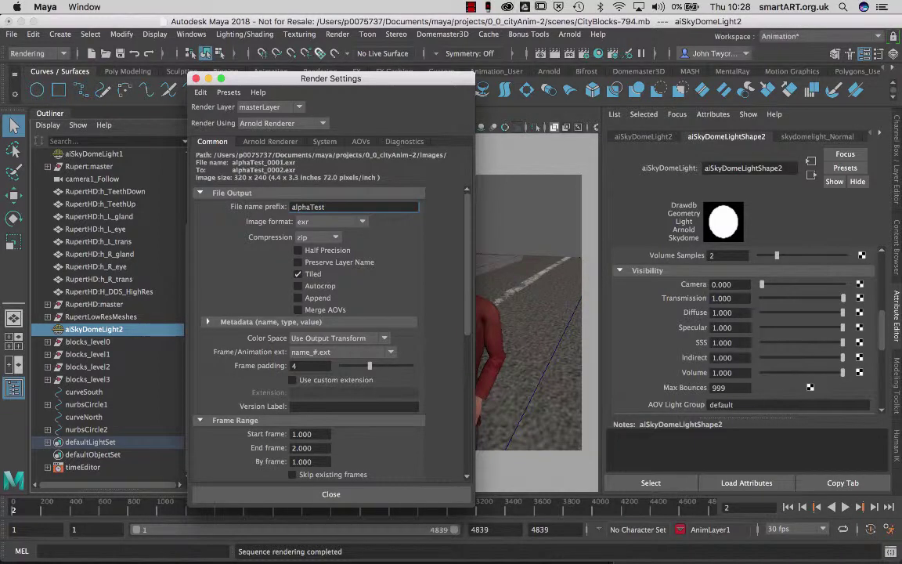
{"action": "left_click", "coordinate": [331, 222]}
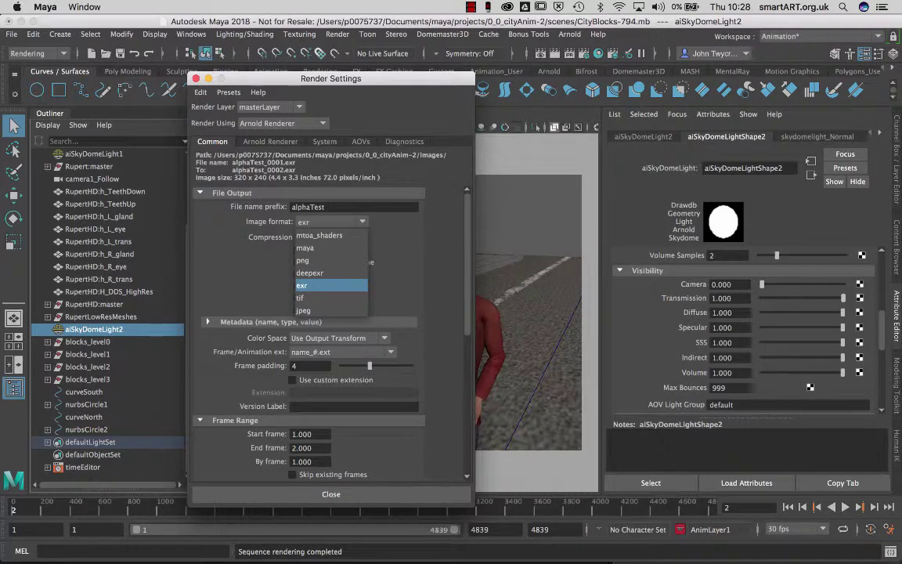
{"action": "key", "text": "Up"}
{"action": "key", "text": "Up"}
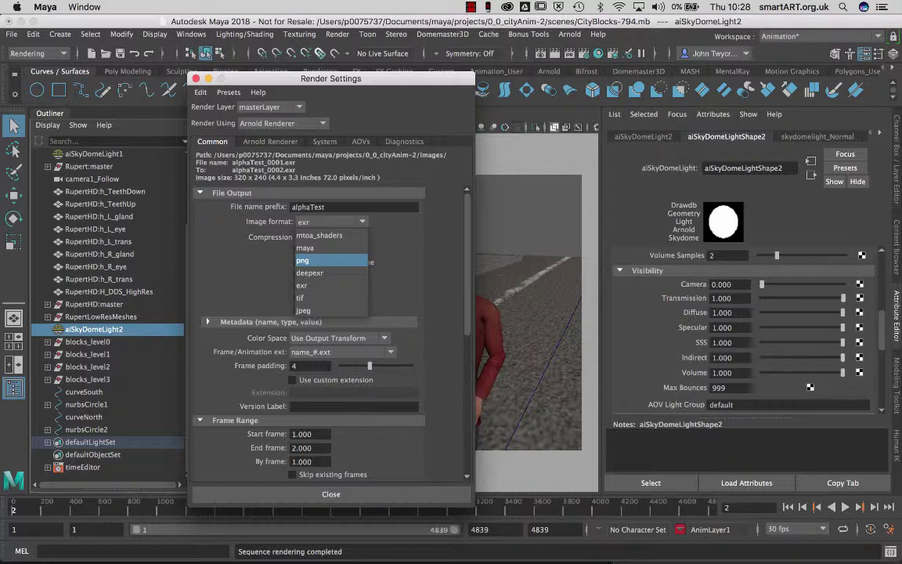
{"action": "key", "text": "Down"}
{"action": "key", "text": "Down"}
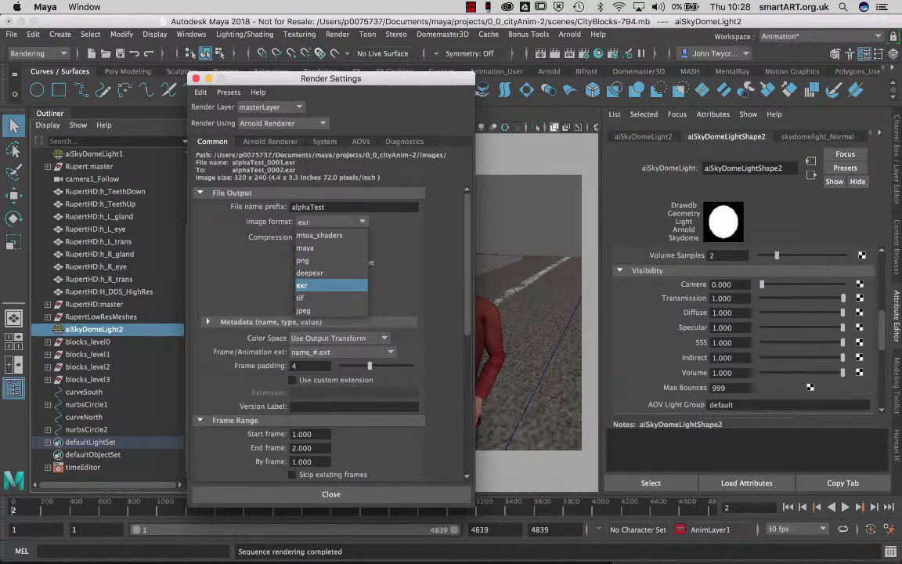
{"action": "key", "text": "Return"}
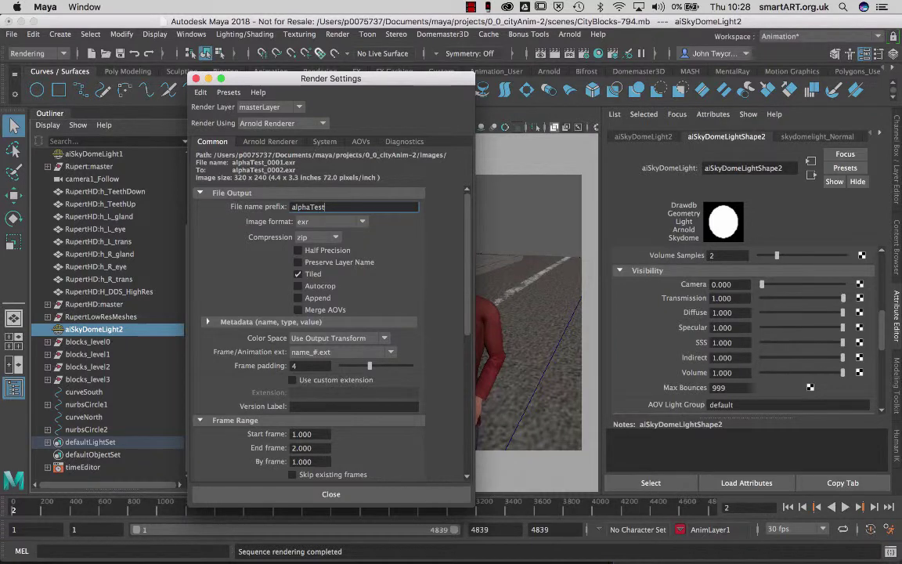
{"action": "key", "text": "Return"}
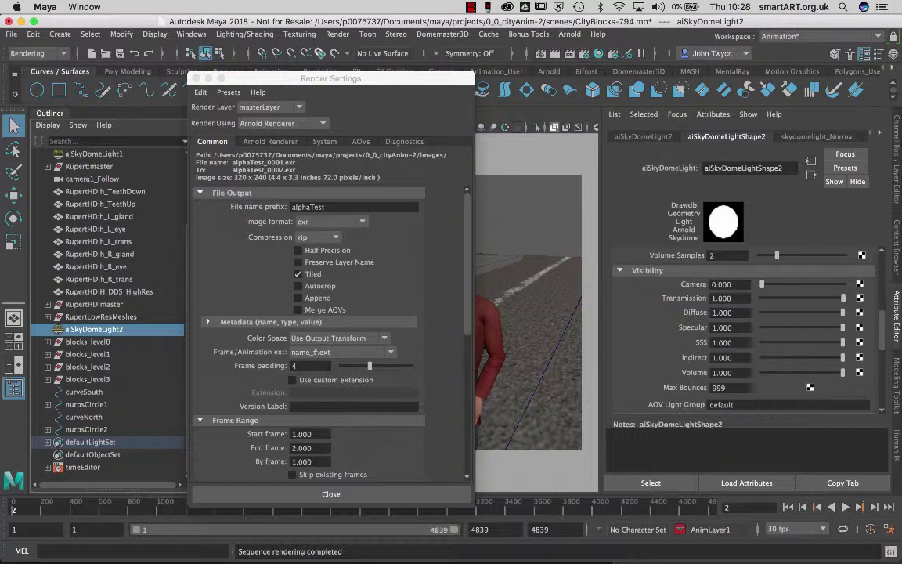
{"action": "mouse_move", "coordinate": [762, 284]}
{"action": "left_mouse_down"}
{"action": "mouse_move", "coordinate": [844, 284]}
{"action": "mouse_move", "coordinate": [762, 284]}
{"action": "left_mouse_up"}
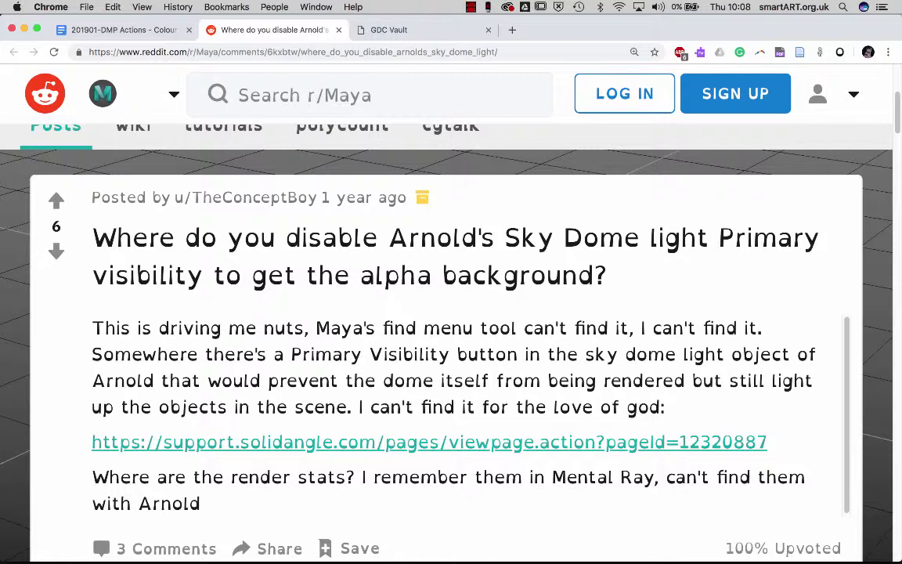
Step: Read the Reddit thread in Chrome about disabling the Arnold sky dome light's primary visibility, including its replies
{"action": "scroll", "coordinate": [451, 313], "scroll_direction": "down", "scroll_amount": 2}
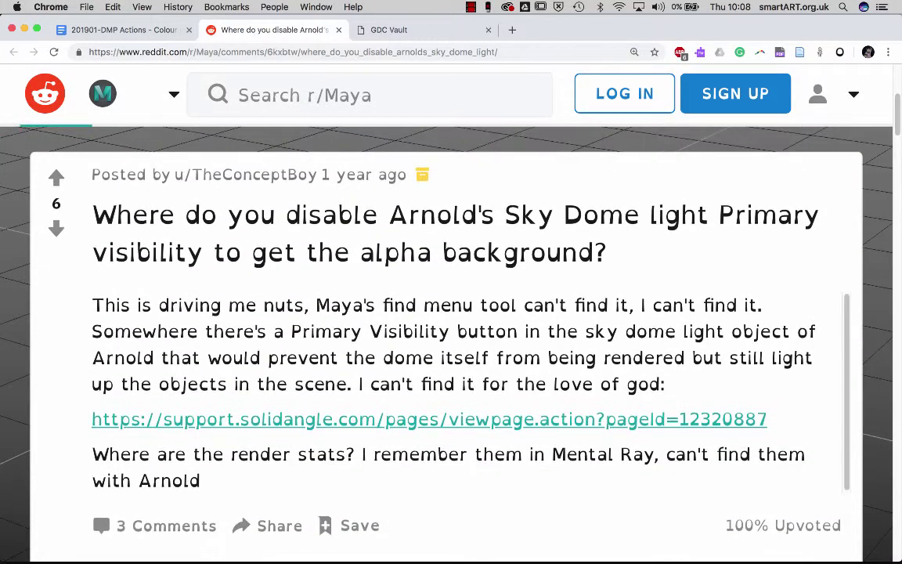
{"action": "triple_click", "coordinate": [451, 313]}
{"action": "left_click", "coordinate": [451, 314]}
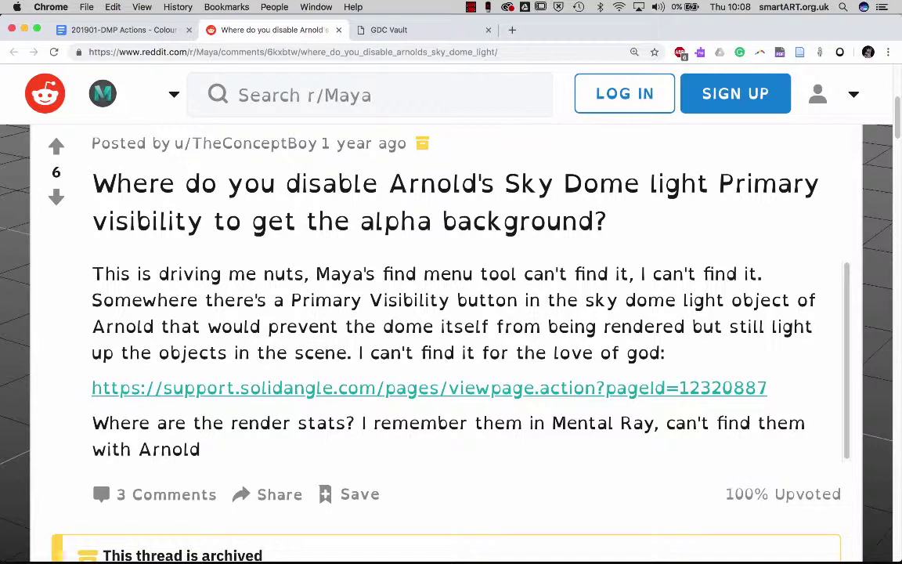
{"action": "scroll", "coordinate": [467, 360], "scroll_direction": "down", "scroll_amount": 1}
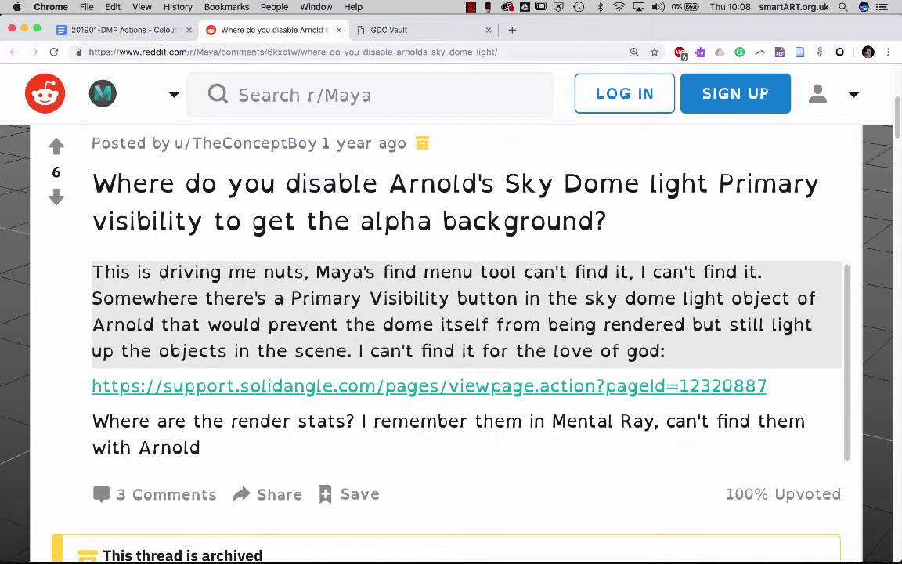
{"action": "scroll", "coordinate": [451, 328], "scroll_direction": "down", "scroll_amount": 10}
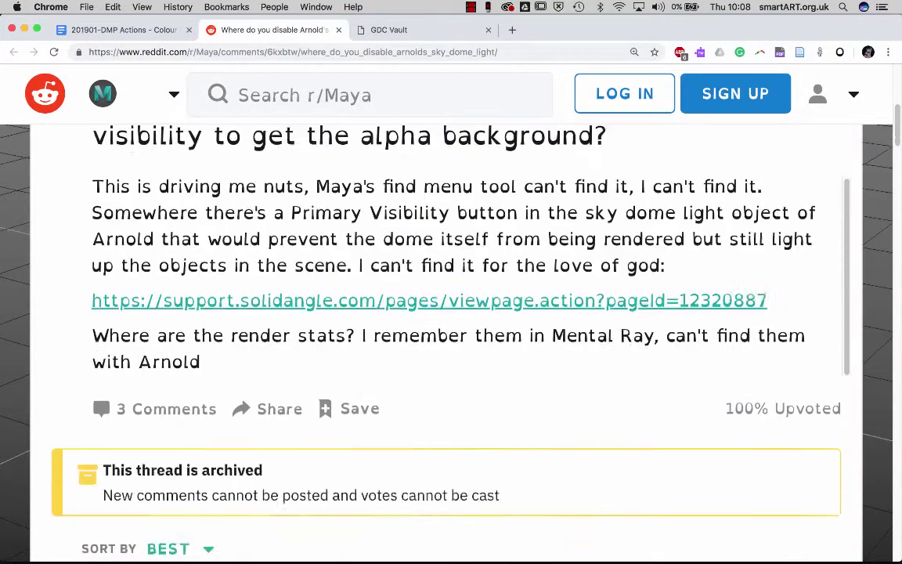
{"action": "scroll", "coordinate": [451, 329], "scroll_direction": "down", "scroll_amount": 4}
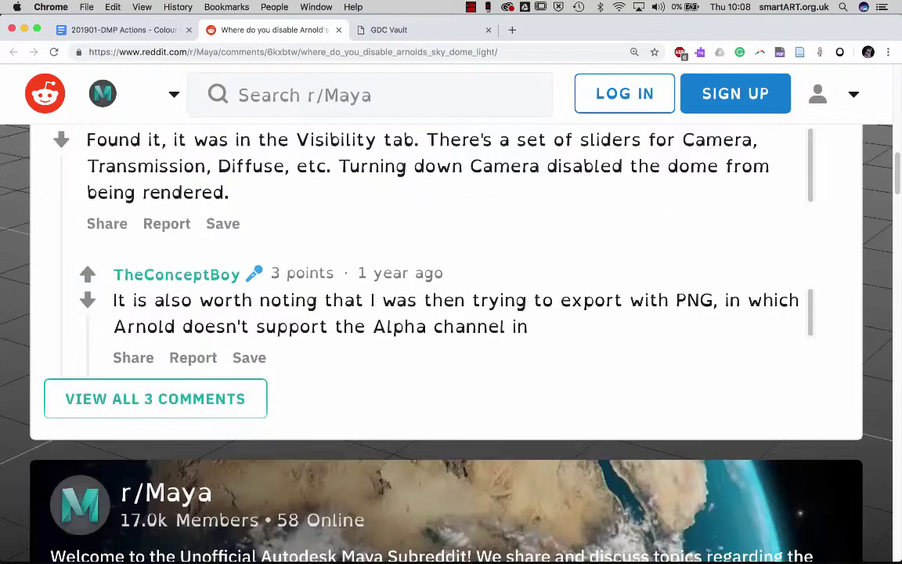
{"action": "scroll", "coordinate": [451, 329], "scroll_direction": "up", "scroll_amount": 3}
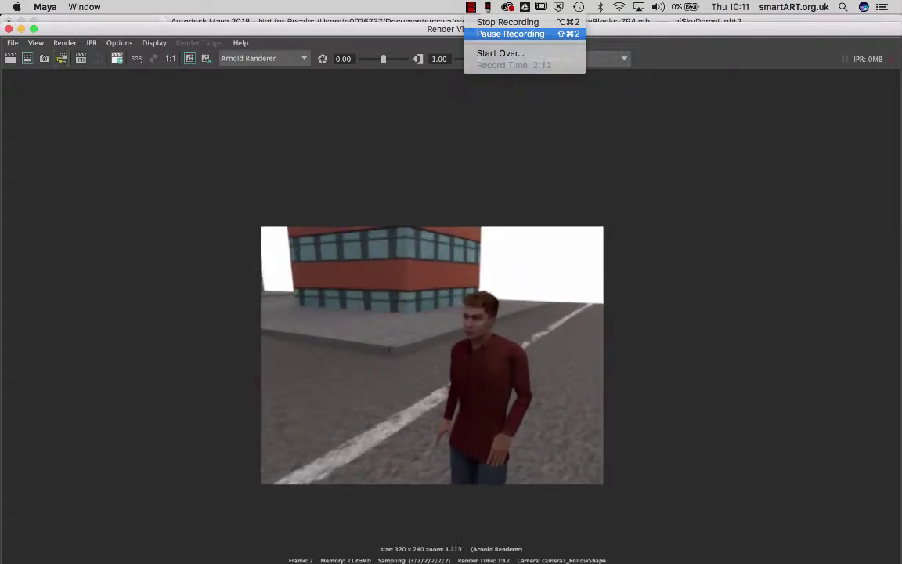
Step: In Maya's Render Settings, review the common render options and set the image format to exr
{"action": "left_click", "coordinate": [510, 34]}
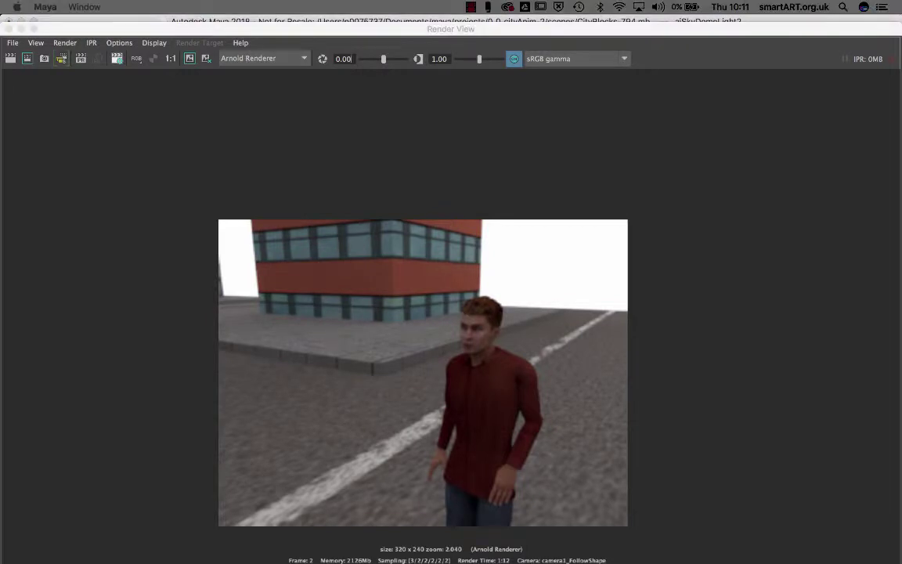
{"action": "left_click_drag", "start_coordinate": [901, 95], "coordinate": [200, 95]}
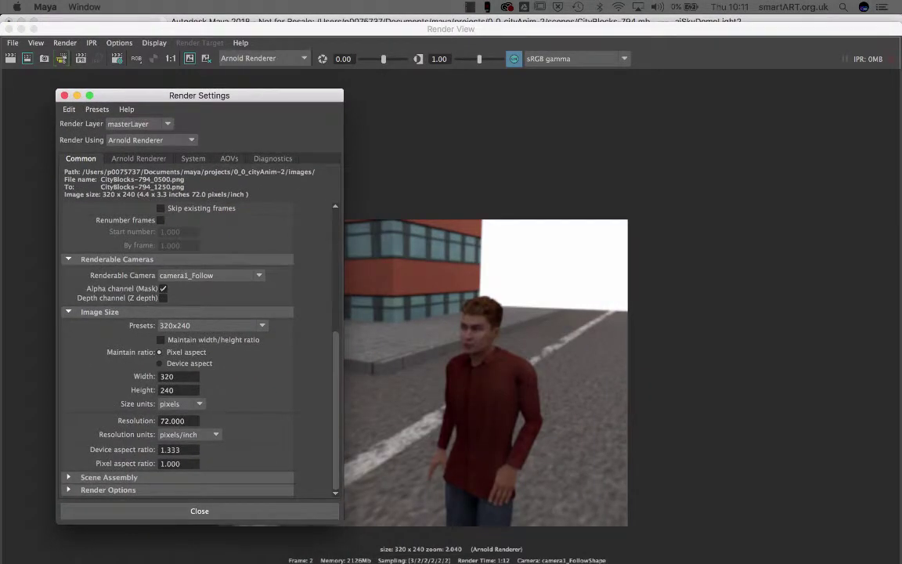
{"action": "scroll", "coordinate": [196, 348], "scroll_direction": "up", "scroll_amount": 4}
{"action": "scroll", "coordinate": [196, 348], "scroll_direction": "down", "scroll_amount": 4}
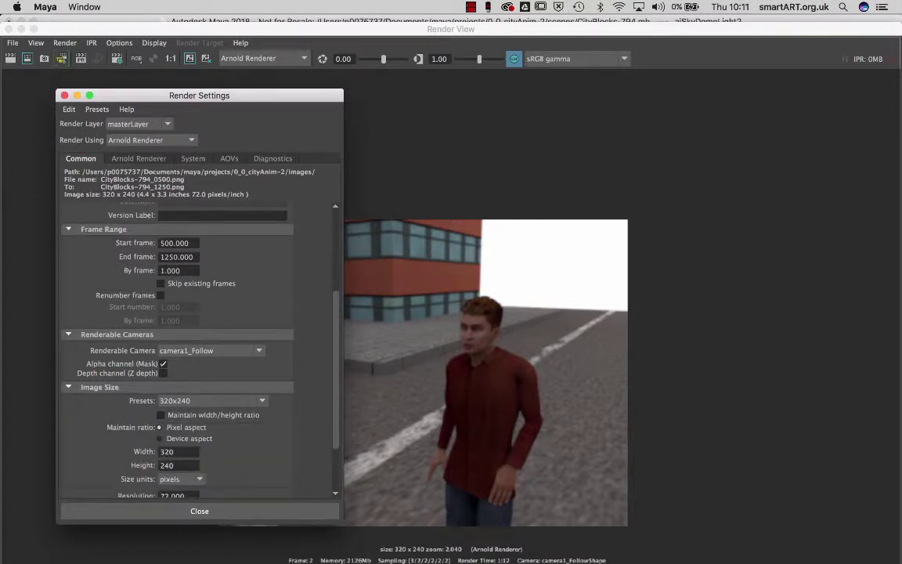
{"action": "scroll", "coordinate": [196, 349], "scroll_direction": "up", "scroll_amount": 1}
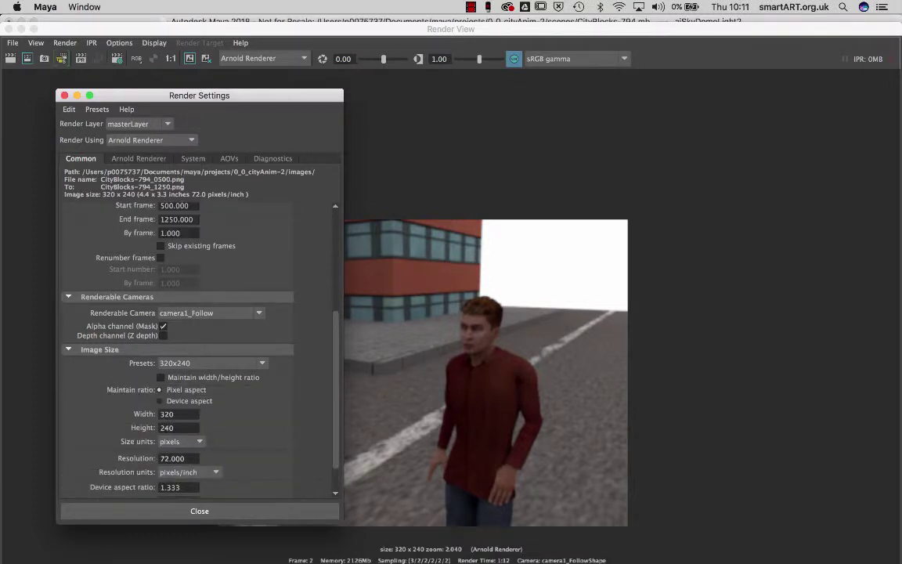
{"action": "scroll", "coordinate": [196, 349], "scroll_direction": "down", "scroll_amount": 1}
{"action": "scroll", "coordinate": [196, 349], "scroll_direction": "up", "scroll_amount": 8}
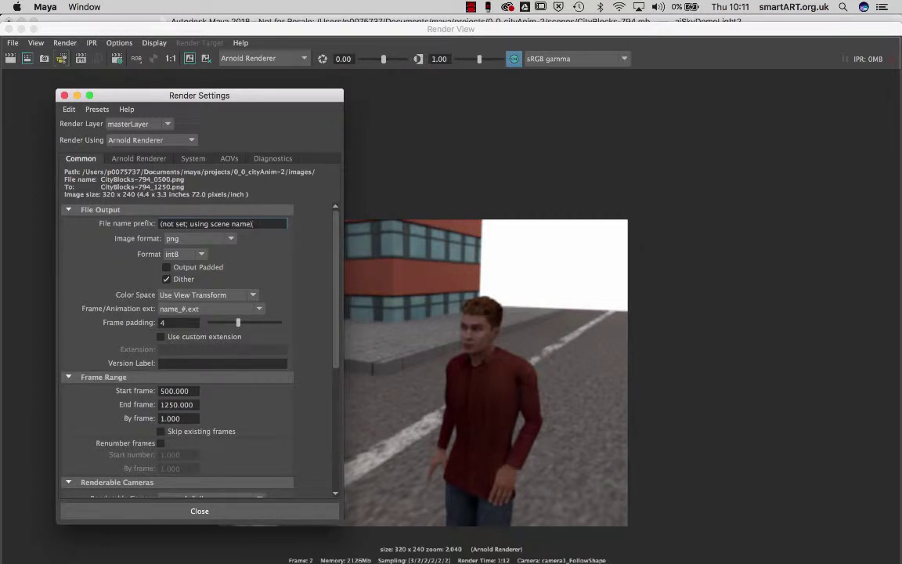
{"action": "left_click", "coordinate": [200, 238]}
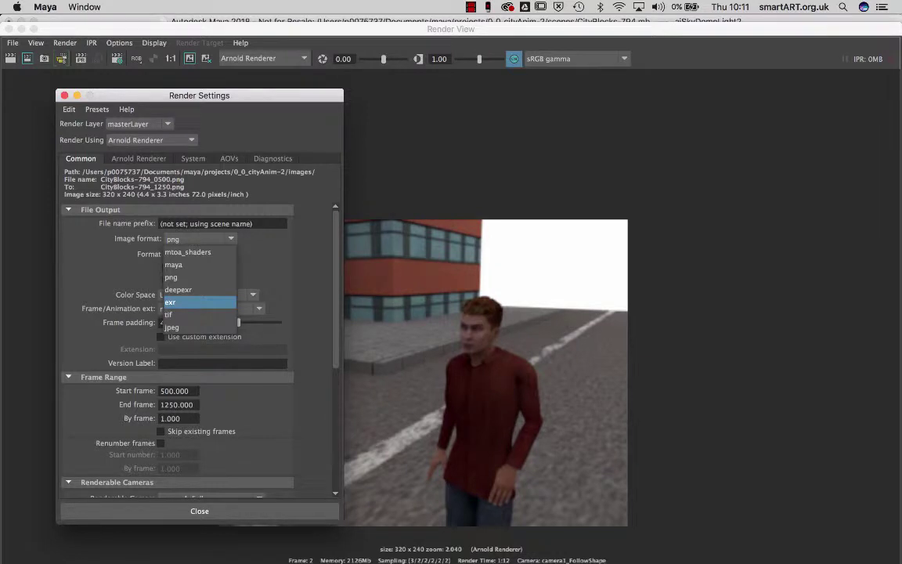
{"action": "left_click", "coordinate": [188, 302]}
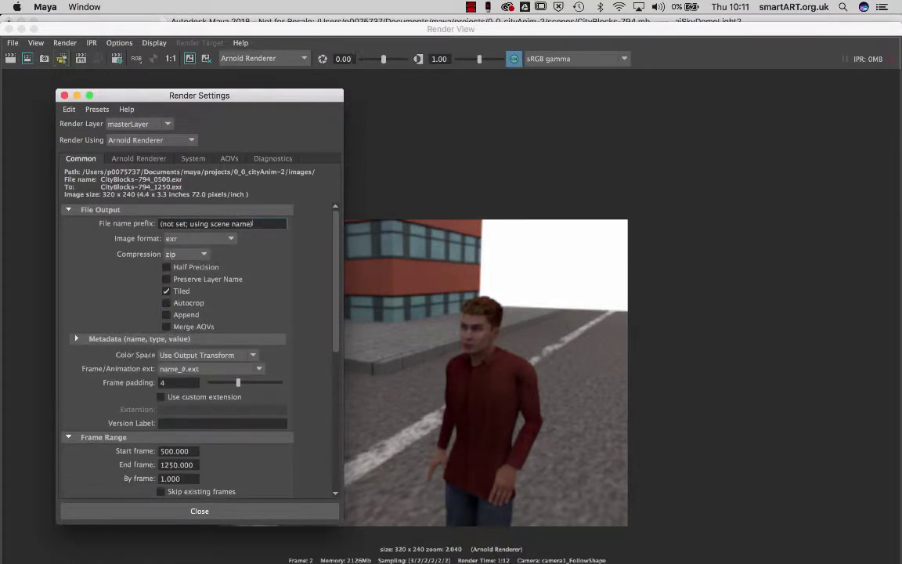
Step: Set the render frame range to start at frame 1 and end at frame 2
{"action": "scroll", "coordinate": [196, 345], "scroll_direction": "down", "scroll_amount": 10}
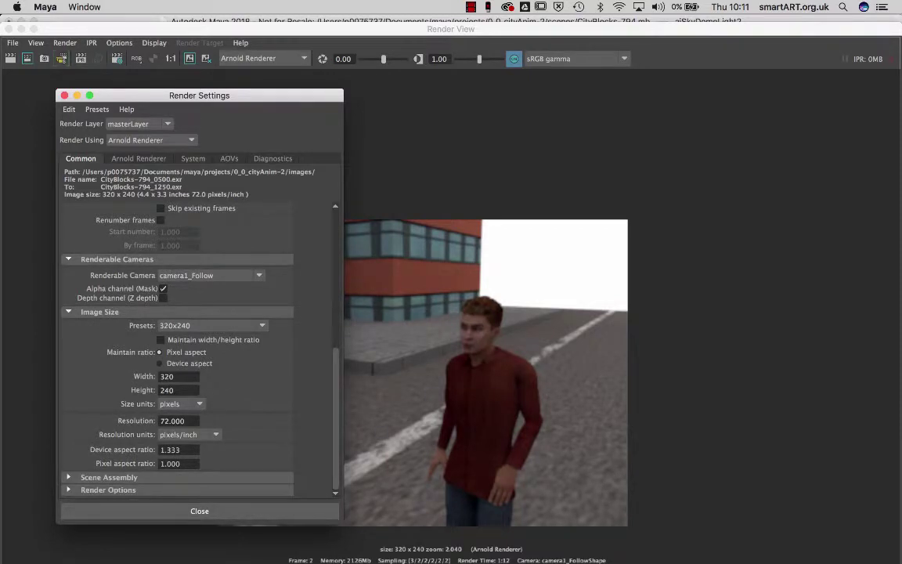
{"action": "scroll", "coordinate": [195, 345], "scroll_direction": "up", "scroll_amount": 10}
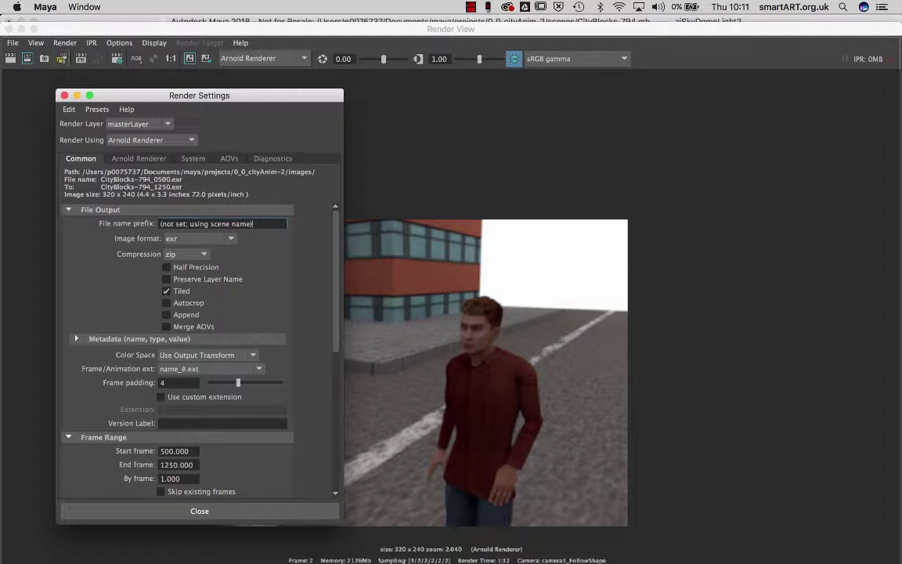
{"action": "scroll", "coordinate": [180, 314], "scroll_direction": "down", "scroll_amount": 3}
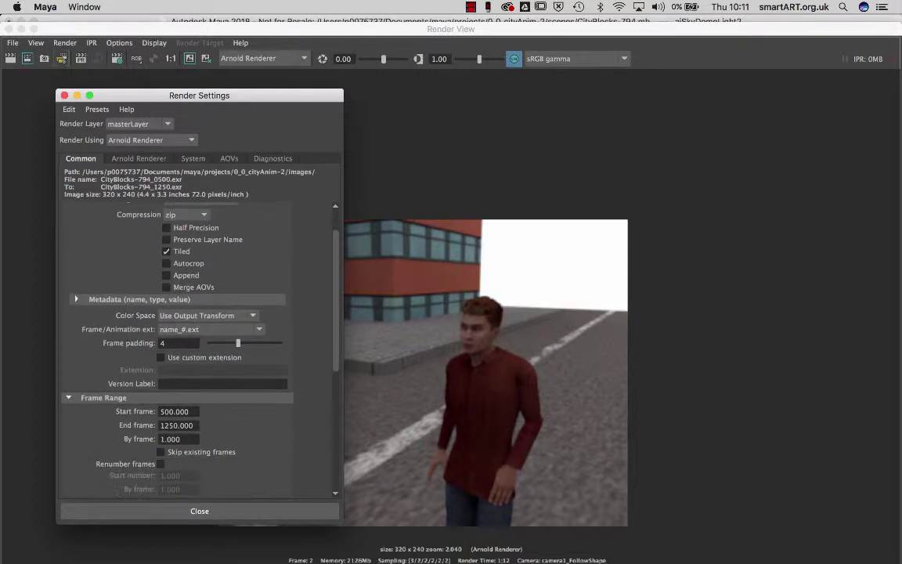
{"action": "scroll", "coordinate": [181, 314], "scroll_direction": "up", "scroll_amount": 3}
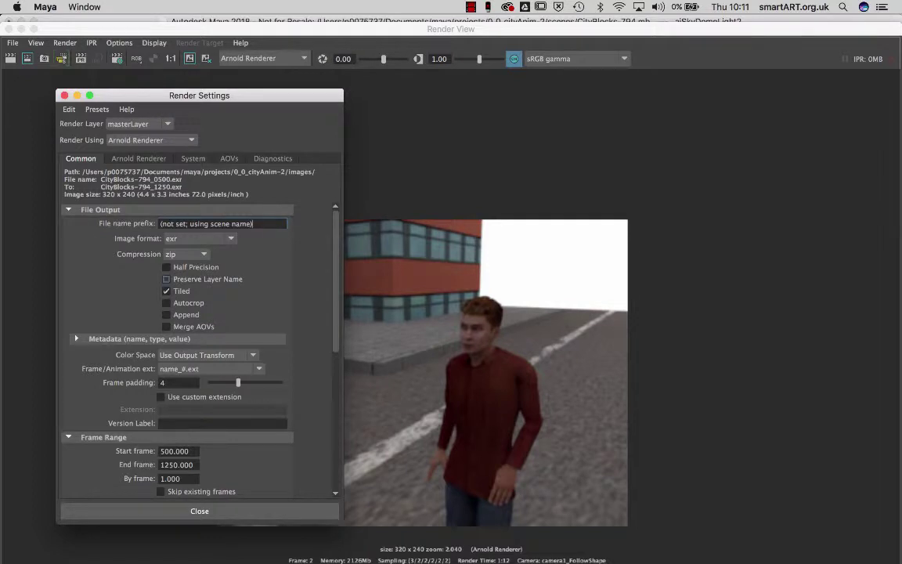
{"action": "double_click", "coordinate": [178, 465]}
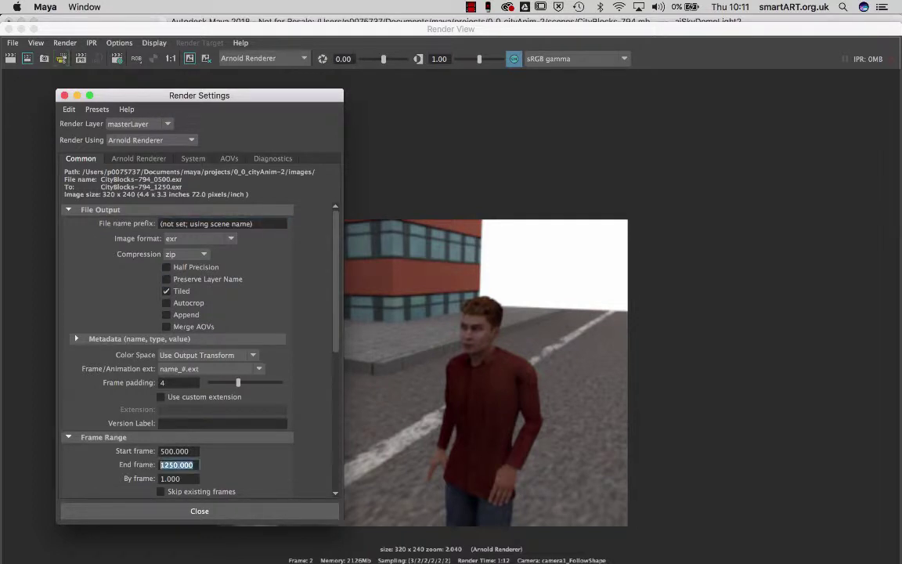
{"action": "type", "text": "501"}
{"action": "double_click", "coordinate": [186, 452]}
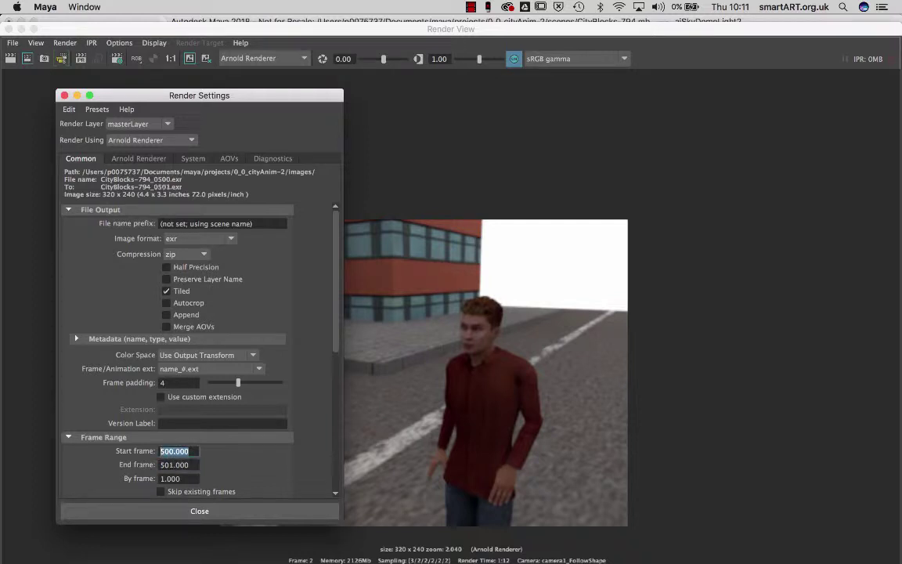
{"action": "type", "text": "1"}
{"action": "key", "text": "Tab"}
{"action": "type", "text": "1"}
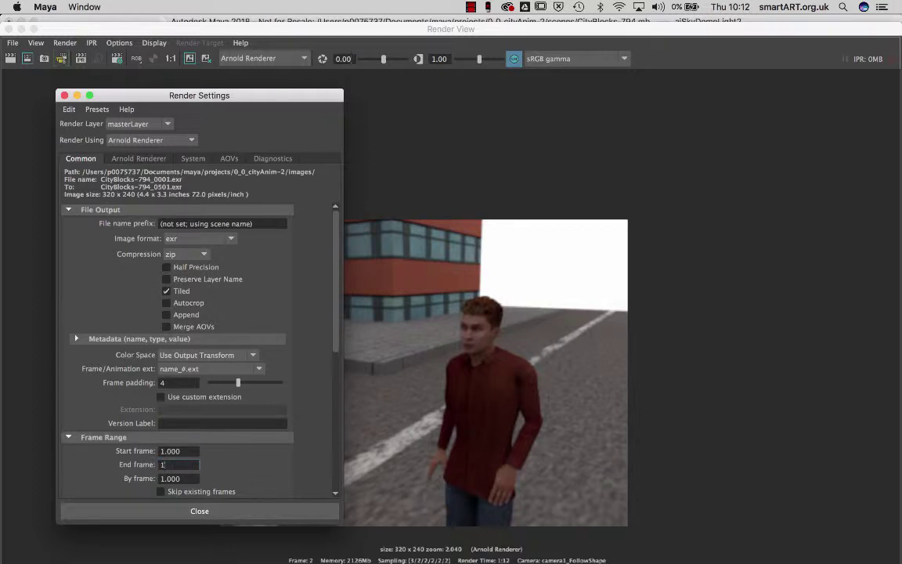
{"action": "key", "text": "BackSpace"}
{"action": "type", "text": "2"}
{"action": "key", "text": "Return"}
Step: Set the render's file name prefix to alphaTest
{"action": "triple_click", "coordinate": [205, 224]}
{"action": "type", "text": "alpha"}
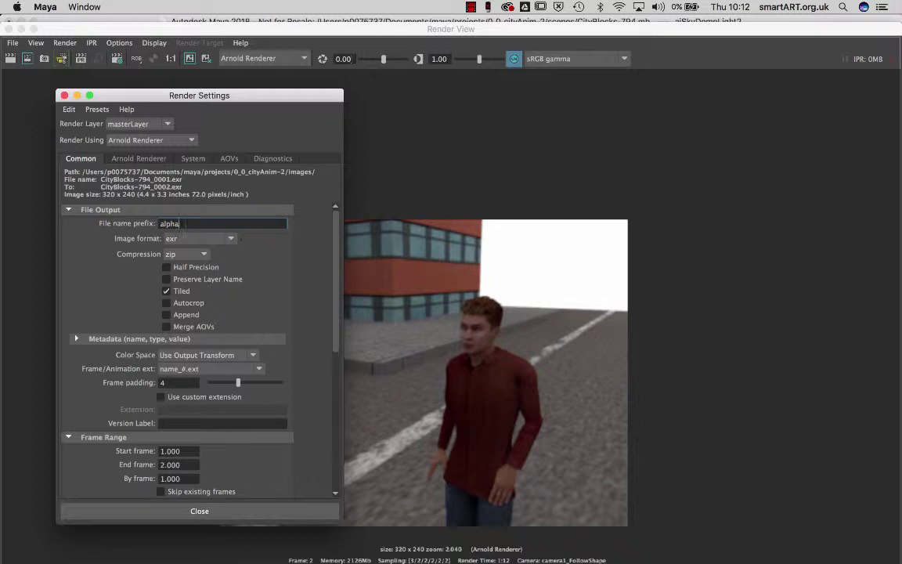
{"action": "type", "text": "Test"}
{"action": "left_click", "coordinate": [345, 58]}
Step: Recheck the Reddit replies in Chrome about the Camera visibility slider and PNG alpha support, and return to Maya
{"action": "key", "text": "super+Tab"}
{"action": "key", "text": "super+Tab"}
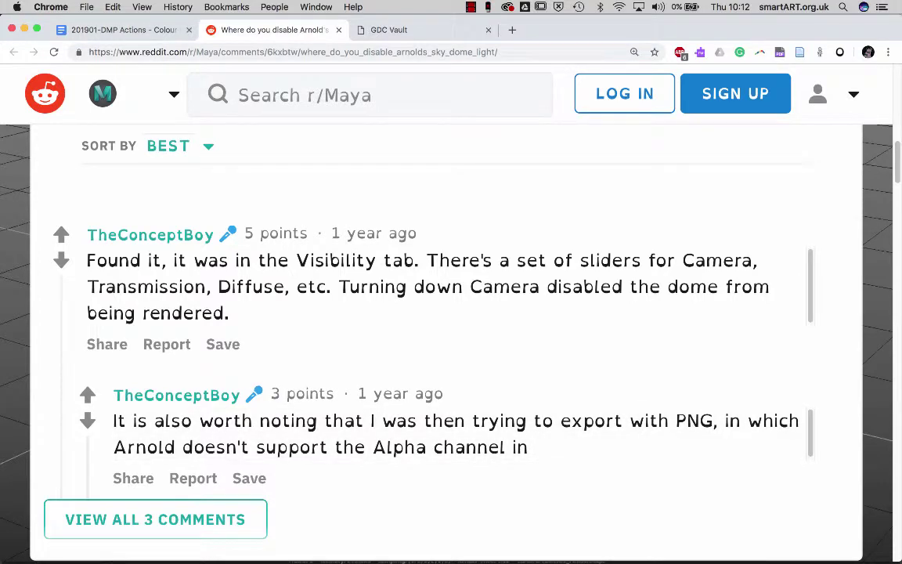
{"action": "key", "text": "super+Tab"}
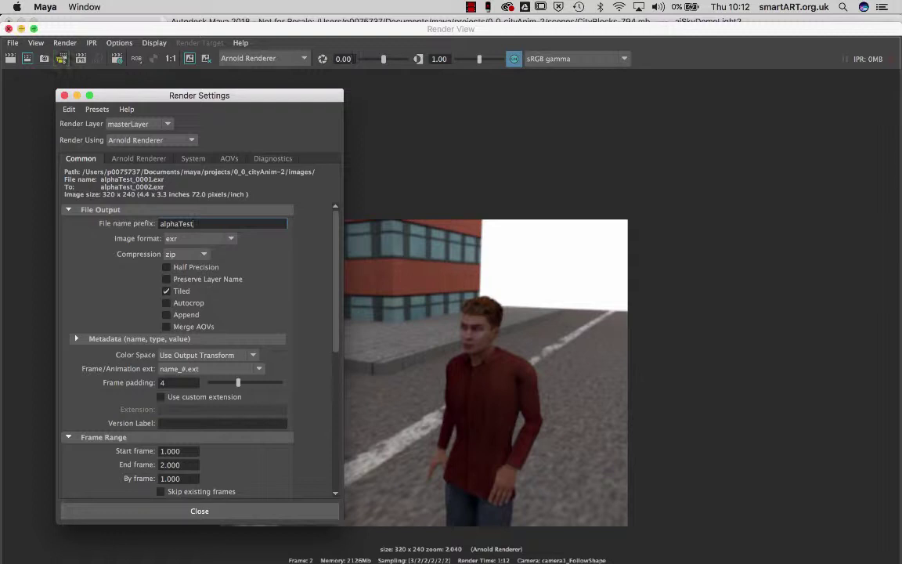
Step: Close the Render View and set the Camera visibility of aiSkyDomeLightShape2 to 0
{"action": "left_click", "coordinate": [9, 29]}
{"action": "left_click_drag", "start_coordinate": [172, 95], "coordinate": [280, 89]}
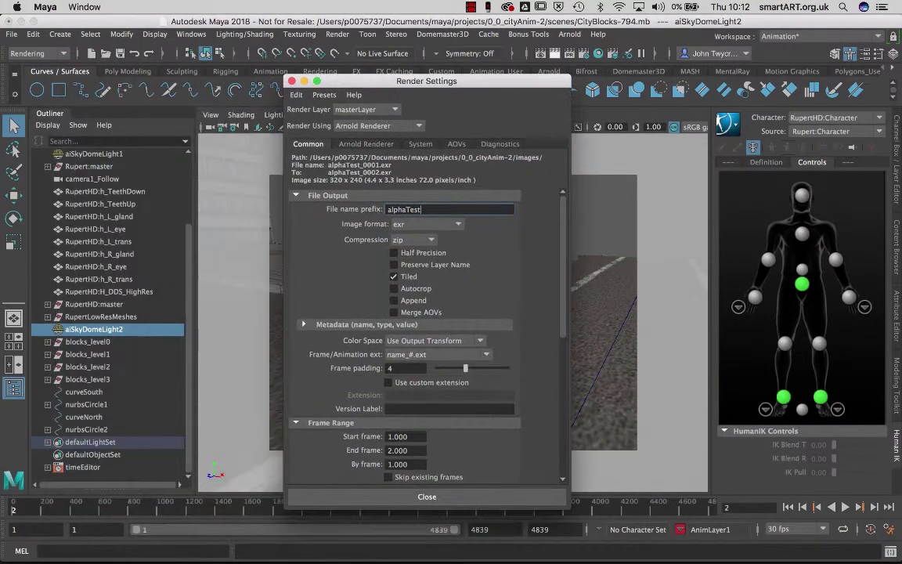
{"action": "key", "text": "Return"}
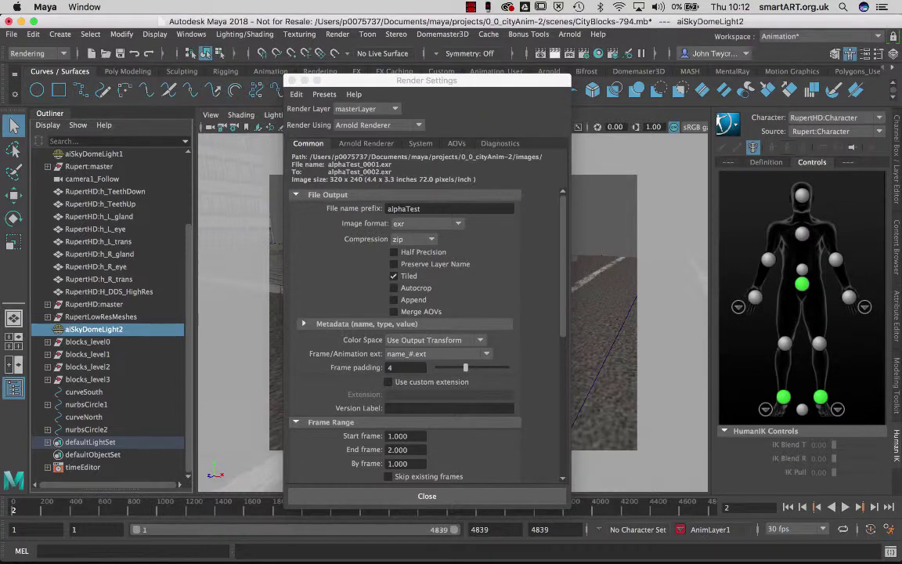
{"action": "key", "text": "ctrl+a"}
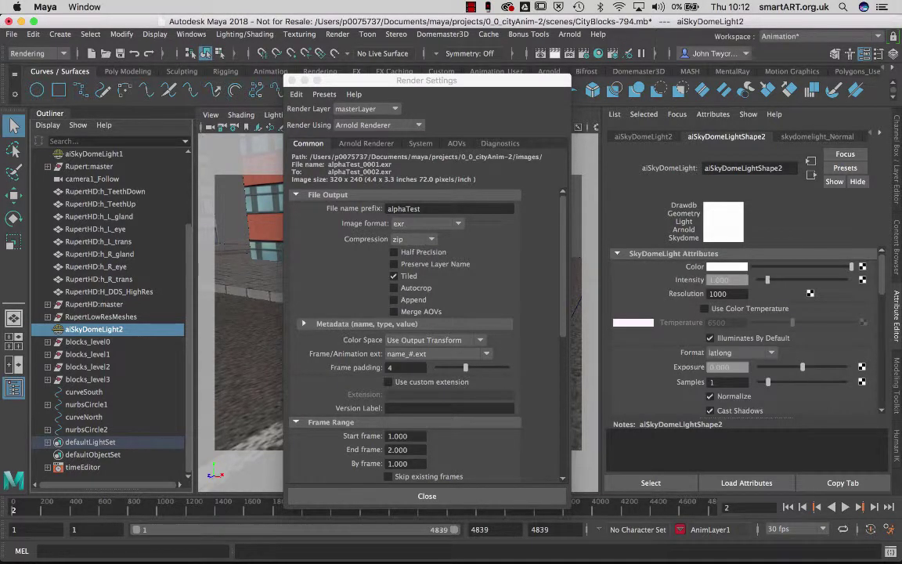
{"action": "scroll", "coordinate": [744, 329], "scroll_direction": "down", "scroll_amount": 5}
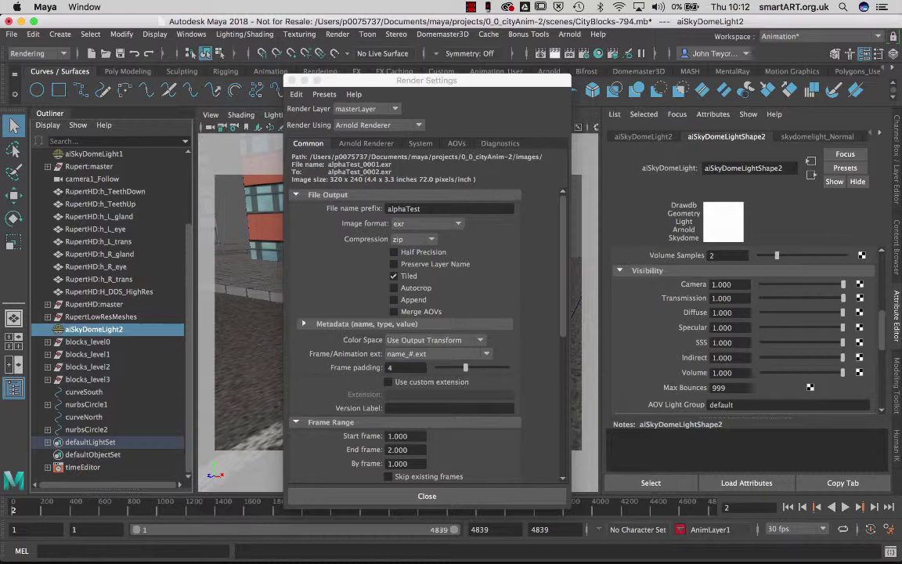
{"action": "left_click_drag", "start_coordinate": [844, 284], "coordinate": [761, 284]}
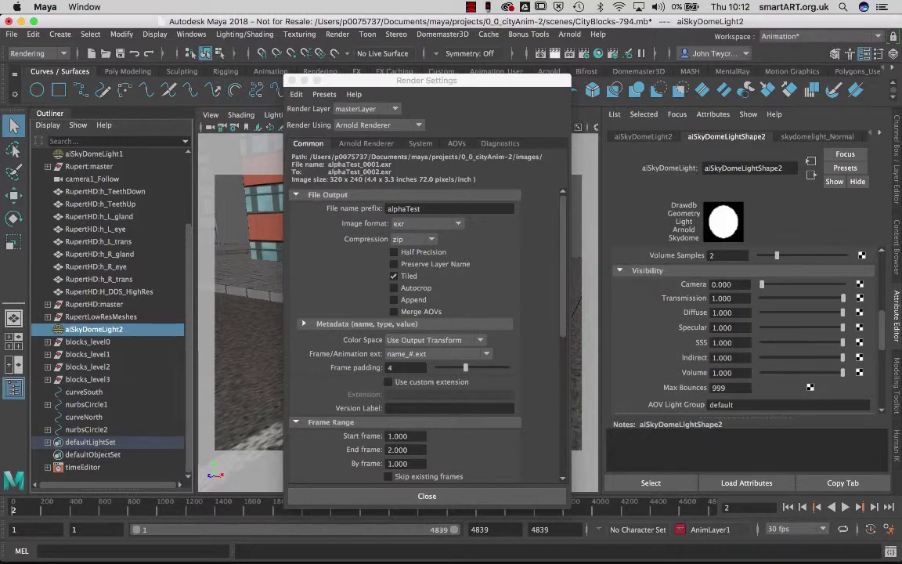
Step: Move the Render Settings window lower over the viewport, clear of the sky dome light's attributes, and save the scene
{"action": "left_click", "coordinate": [426, 81]}
{"action": "left_click_drag", "start_coordinate": [470, 80], "coordinate": [777, 86]}
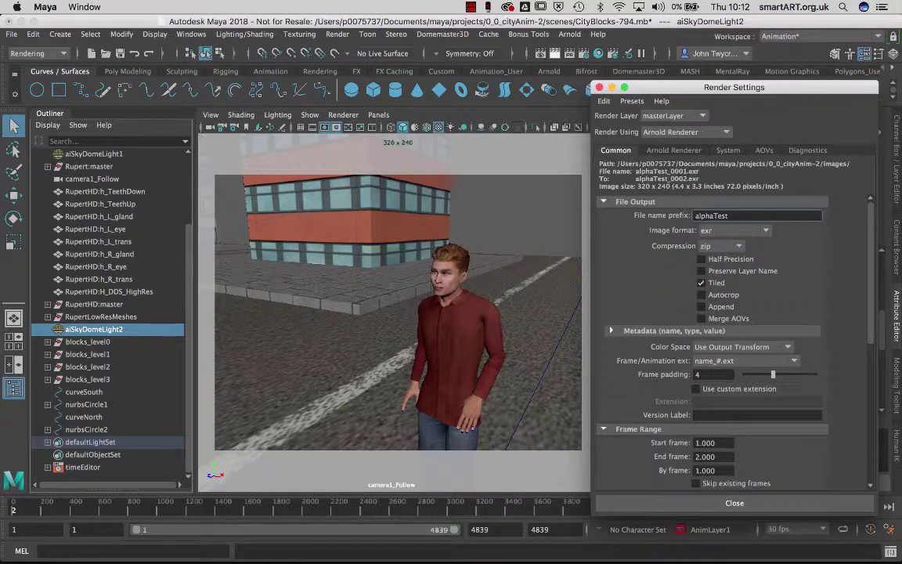
{"action": "left_click_drag", "start_coordinate": [777, 87], "coordinate": [496, 198]}
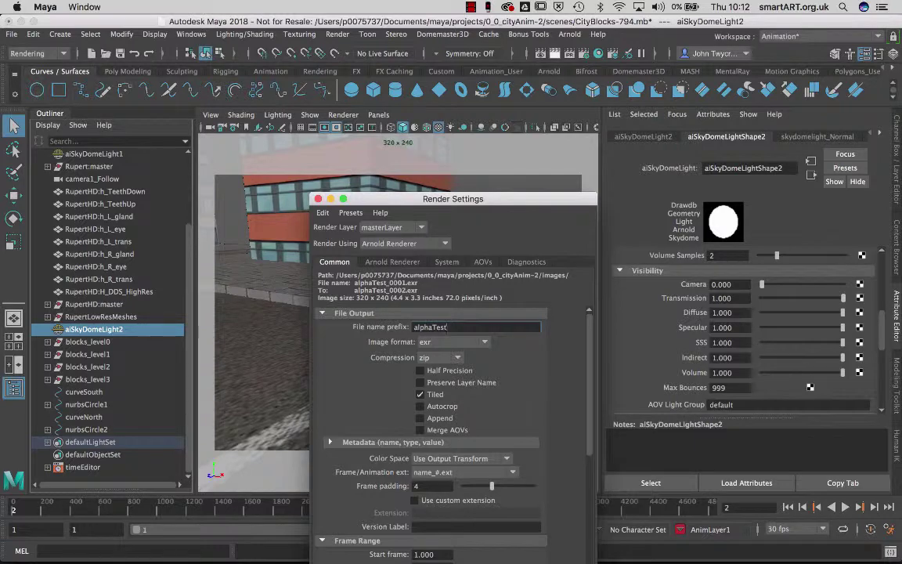
{"action": "left_click", "coordinate": [11, 34]}
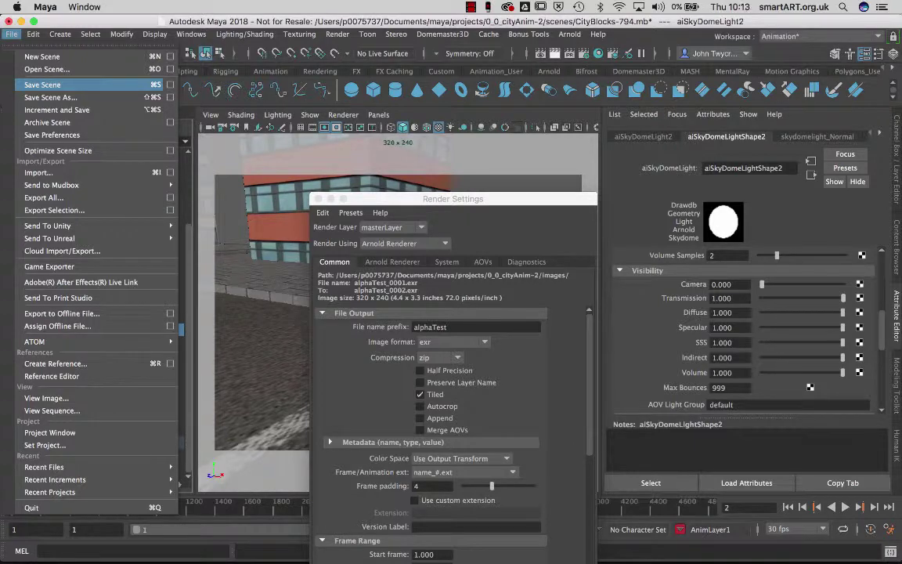
{"action": "left_click", "coordinate": [43, 85]}
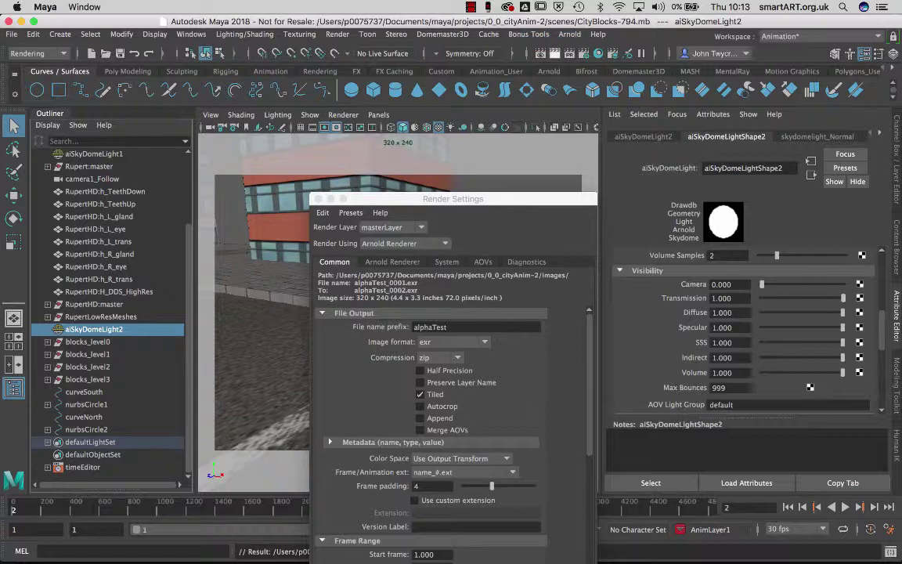
Step: Render the current frame with Arnold and maximize the Render View to inspect the background behind the character
{"action": "left_click", "coordinate": [540, 54]}
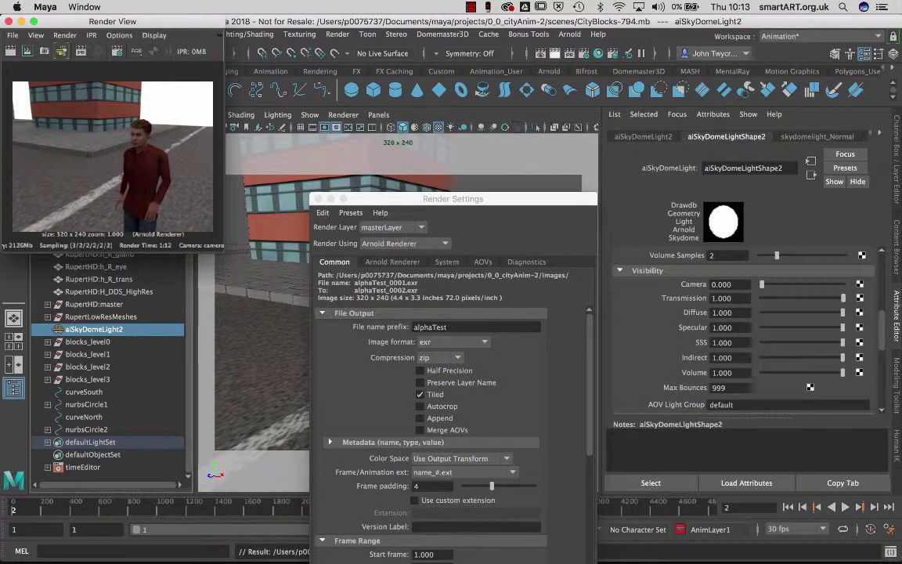
{"action": "left_click", "coordinate": [471, 7]}
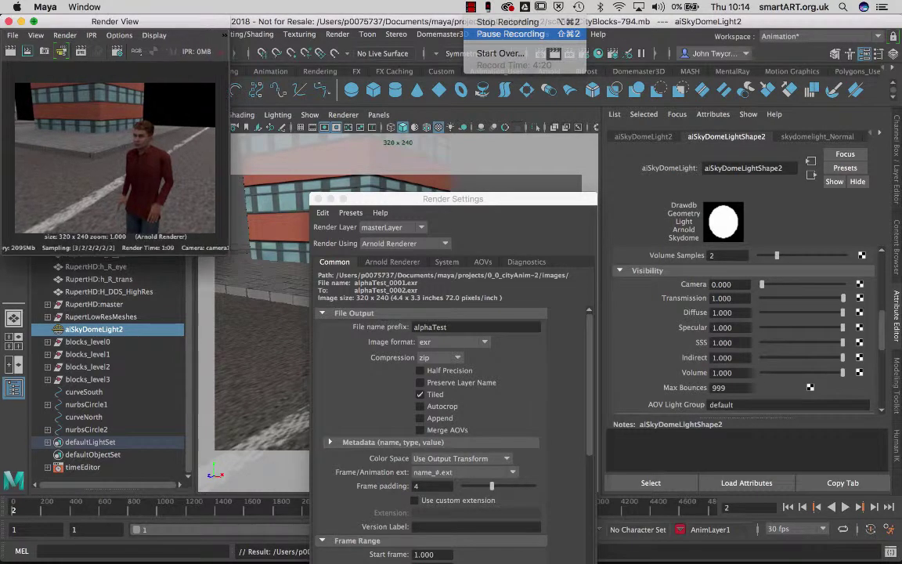
{"action": "left_click", "coordinate": [34, 21]}
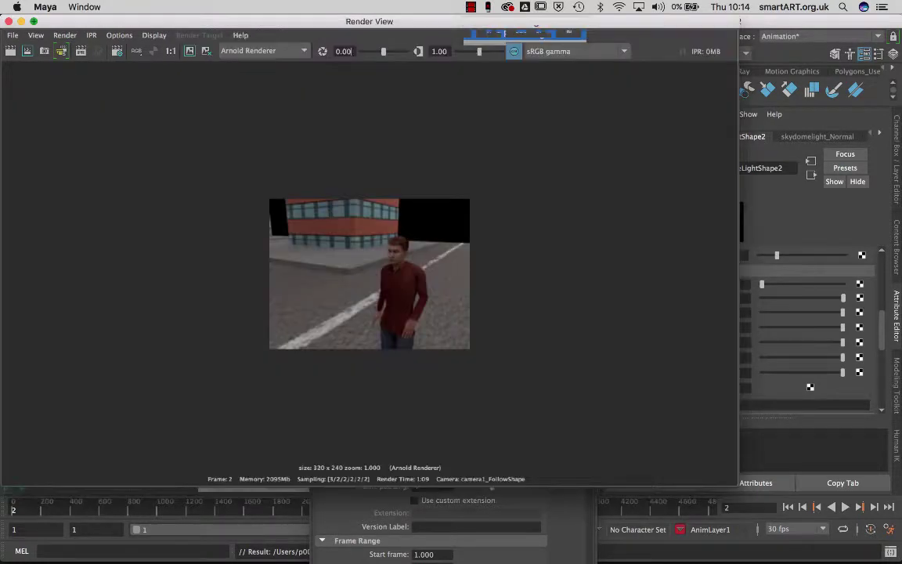
{"action": "scroll", "coordinate": [328, 243], "scroll_direction": "down", "scroll_amount": 2}
{"action": "scroll", "coordinate": [325, 249], "scroll_direction": "up", "scroll_amount": 9}
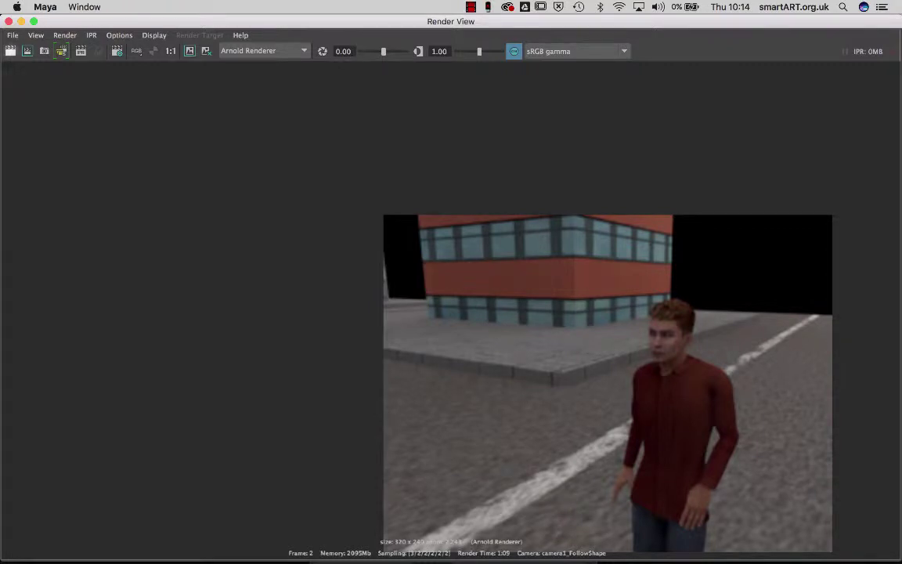
Step: Save the rendered image as a PNG named testAlphaPNG in the project's images folder
{"action": "left_click", "coordinate": [12, 35]}
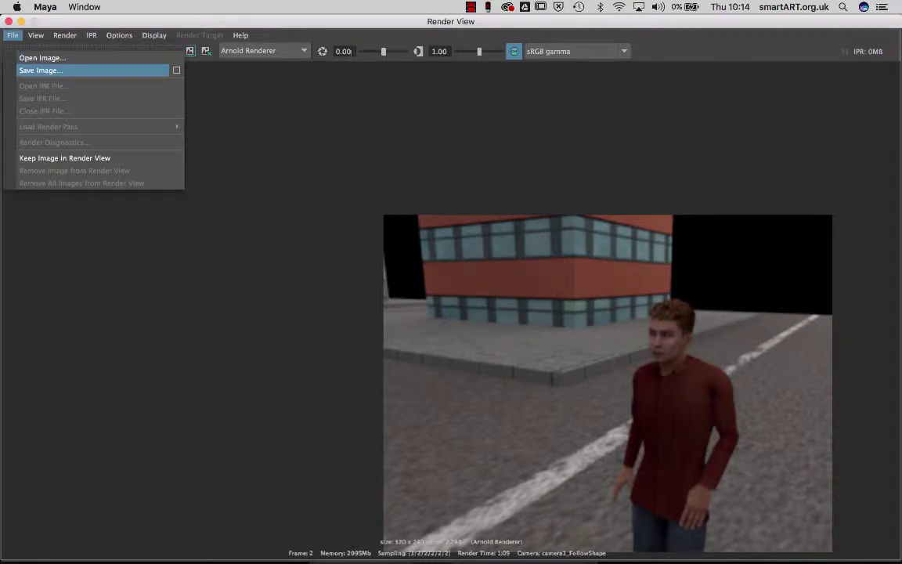
{"action": "left_click", "coordinate": [40, 69]}
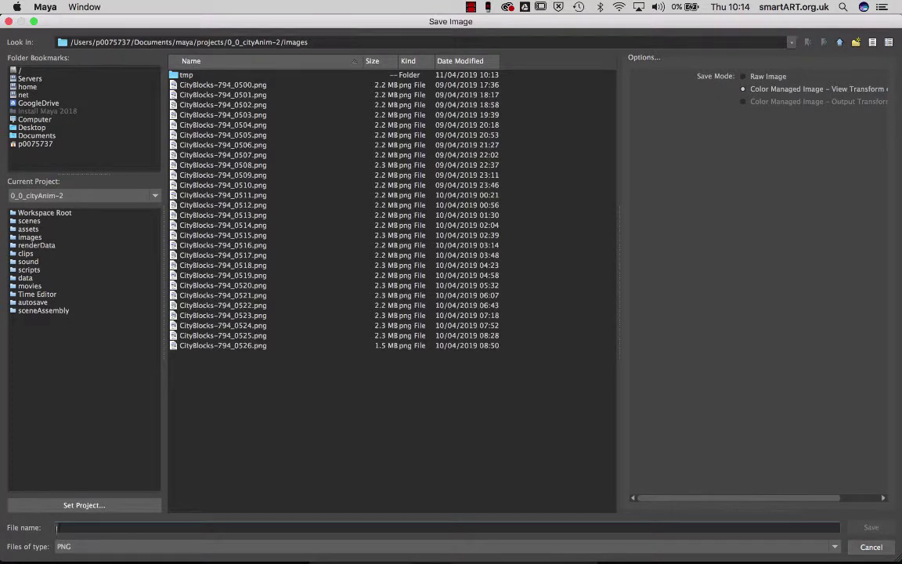
{"action": "type", "text": "test"}
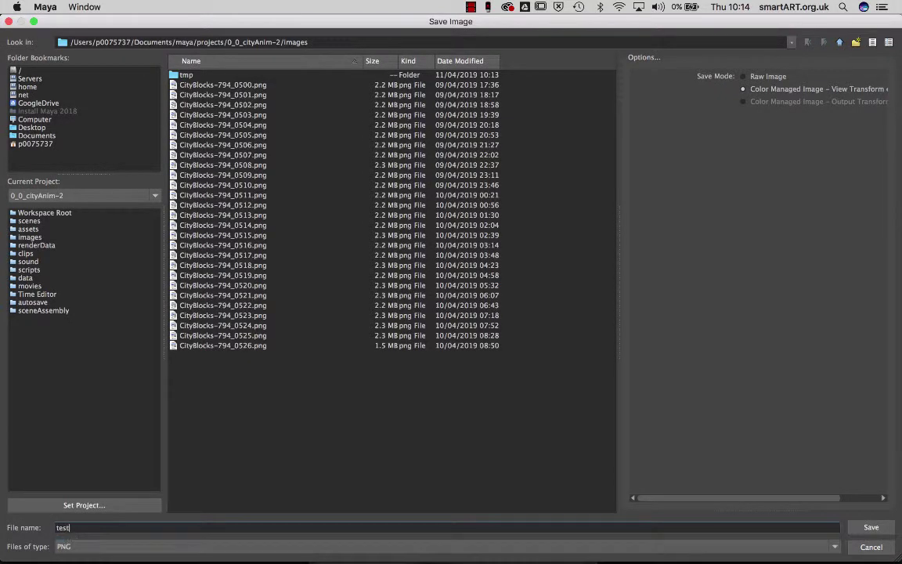
{"action": "type", "text": "AlphaPNG"}
{"action": "key", "text": "Return"}
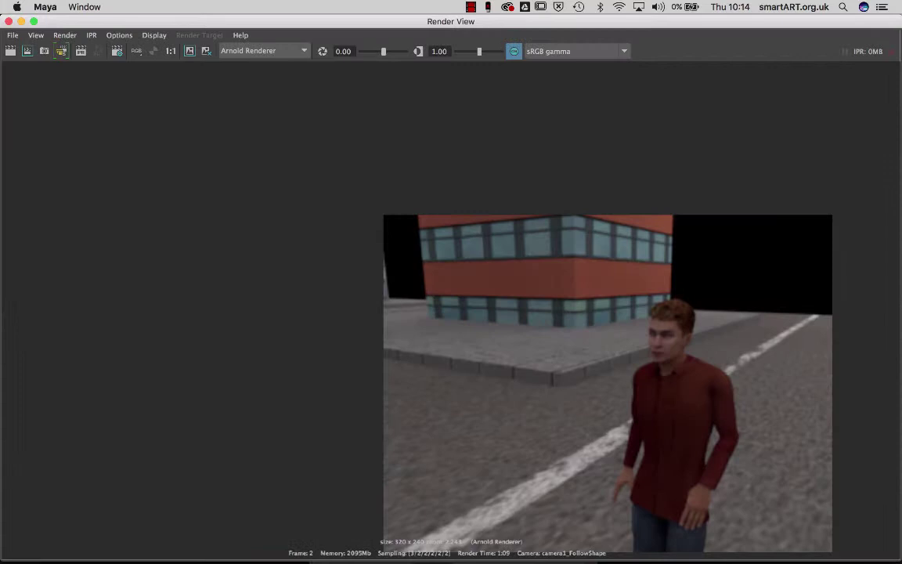
Step: Look through the file types available for saving the rendered image, and leave without saving another copy
{"action": "left_click", "coordinate": [13, 35]}
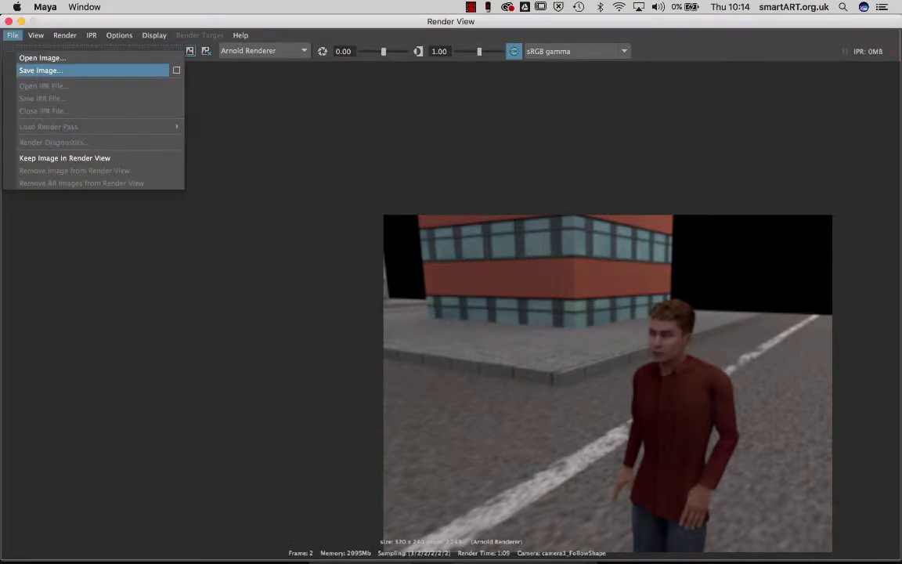
{"action": "left_click", "coordinate": [47, 70]}
{"action": "left_click", "coordinate": [446, 547]}
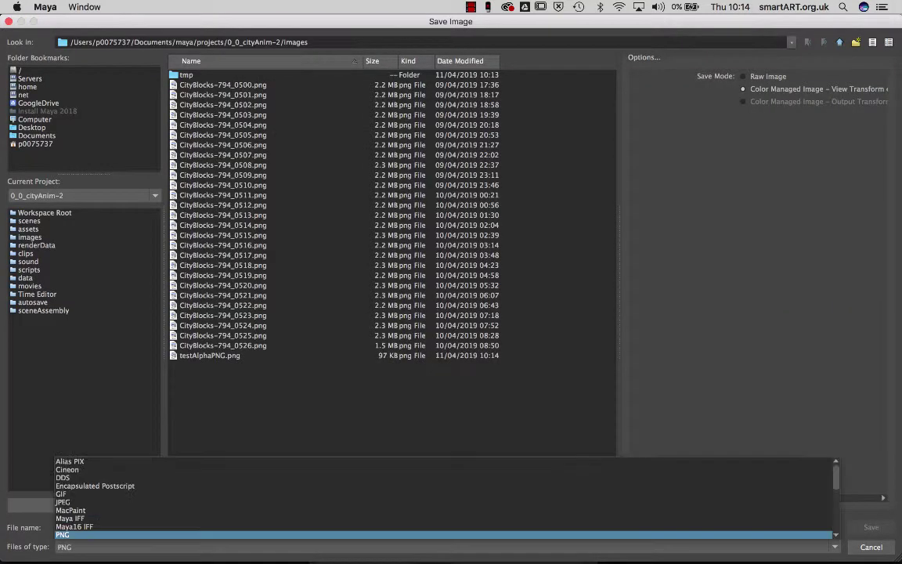
{"action": "scroll", "coordinate": [443, 497], "scroll_direction": "down", "scroll_amount": 5}
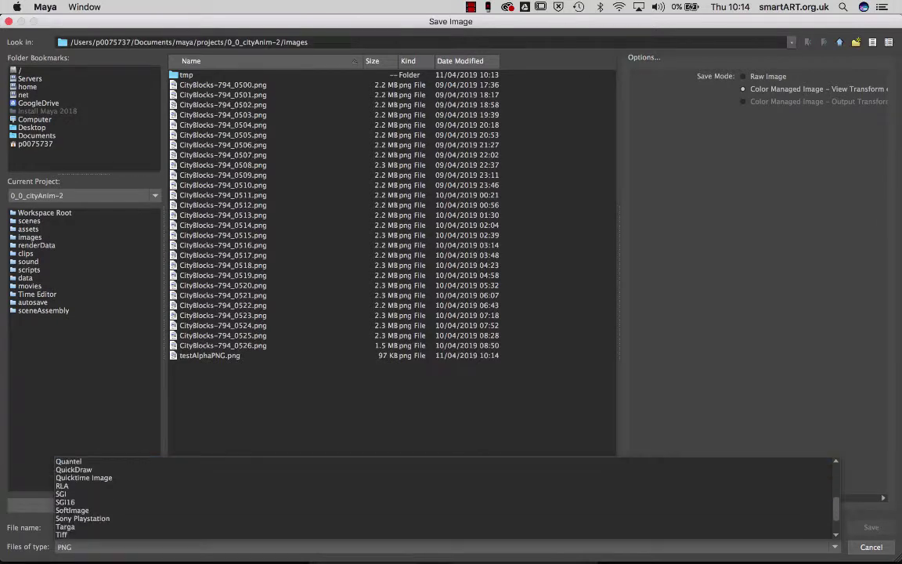
{"action": "scroll", "coordinate": [442, 497], "scroll_direction": "down", "scroll_amount": 3}
{"action": "scroll", "coordinate": [443, 497], "scroll_direction": "up", "scroll_amount": 4}
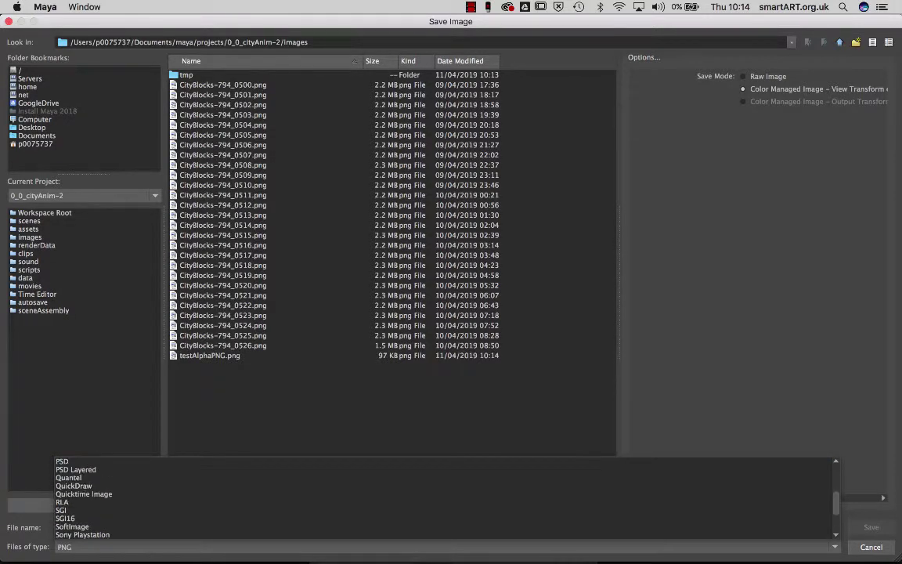
{"action": "key", "text": "Escape"}
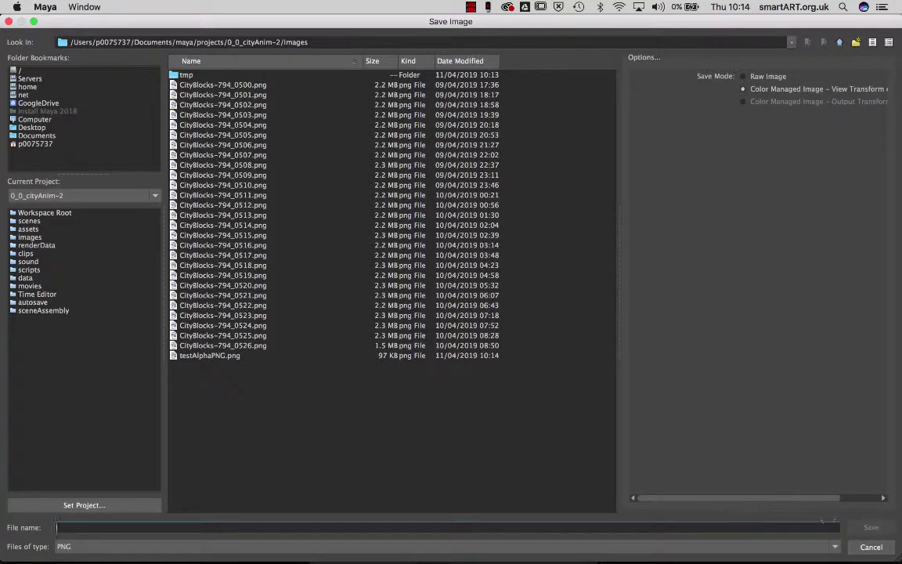
{"action": "left_click", "coordinate": [871, 547]}
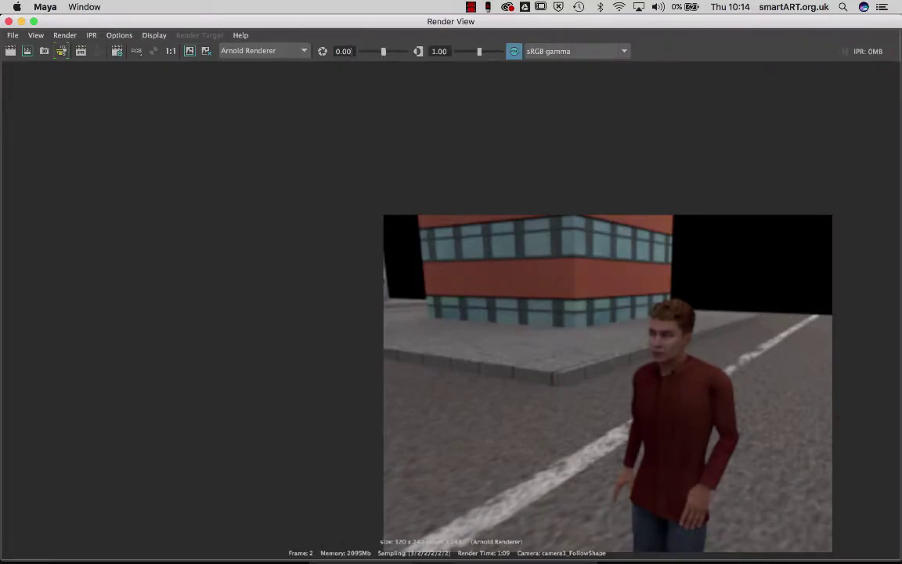
Step: Switch to Finder and open a new window to look for the saved render
{"action": "key", "text": "super+Tab"}
{"action": "key", "text": "super+Tab"}
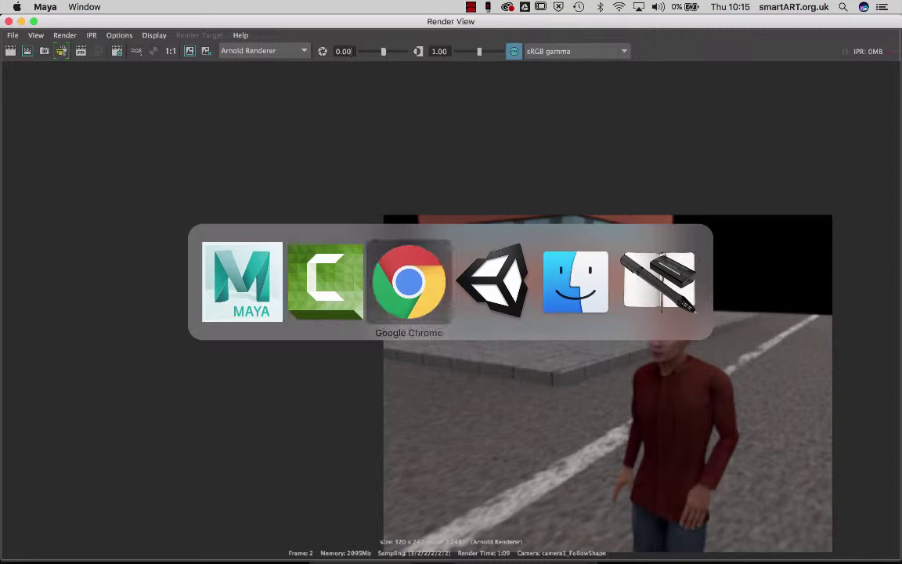
{"action": "key", "text": "super+Tab"}
{"action": "key", "text": "super+Tab"}
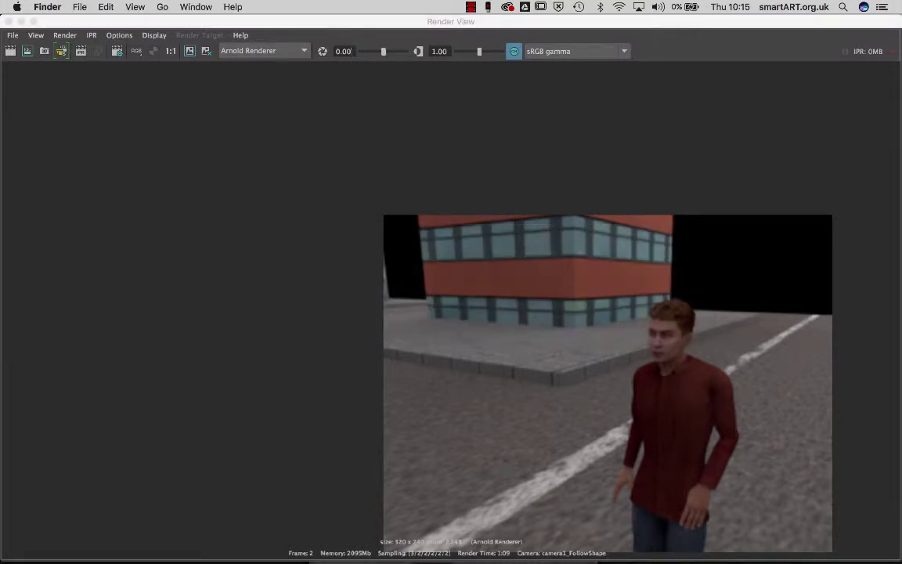
{"action": "key", "text": "super+n"}
{"action": "key", "text": "Escape"}
{"action": "key", "text": "super+n"}
{"action": "scroll", "coordinate": [425, 211], "scroll_direction": "down", "scroll_amount": 6}
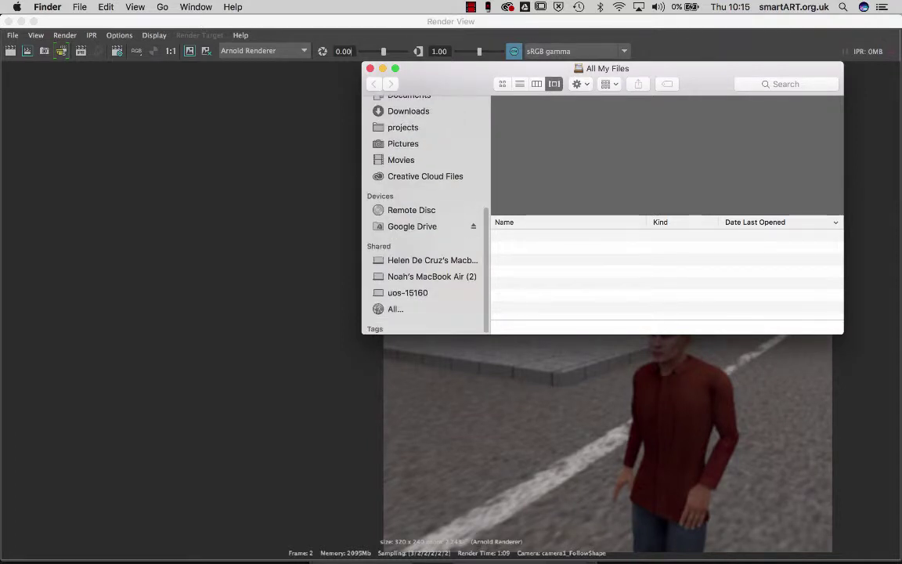
Step: Open the images folder of the 0_0_cityAnim-2 project and move the Finder window clear of the rendered character
{"action": "left_click", "coordinate": [403, 127]}
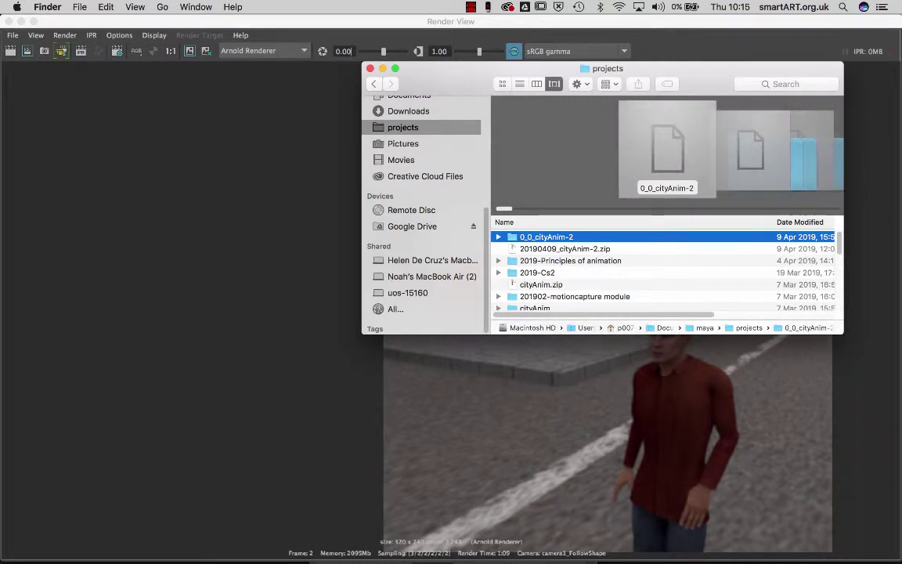
{"action": "double_click", "coordinate": [546, 236]}
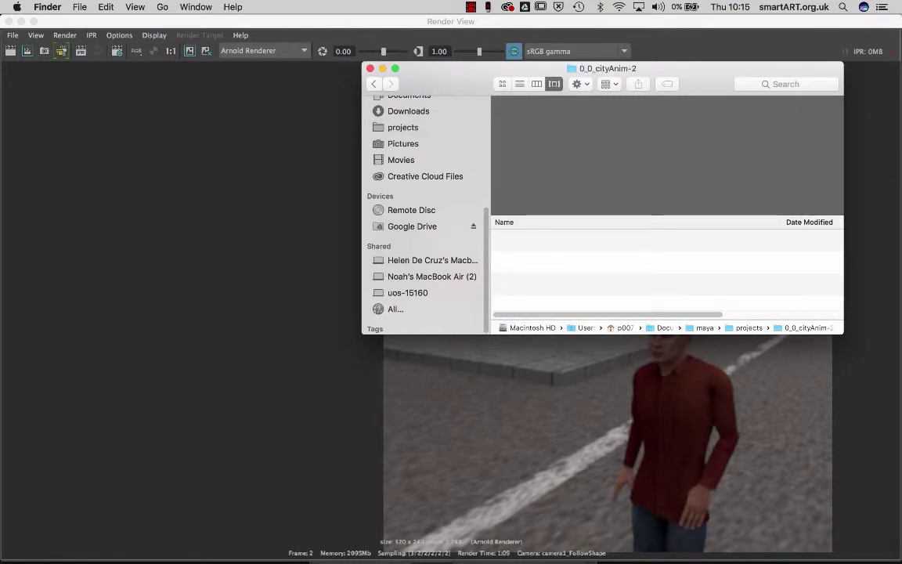
{"action": "left_click_drag", "start_coordinate": [533, 68], "coordinate": [235, 51]}
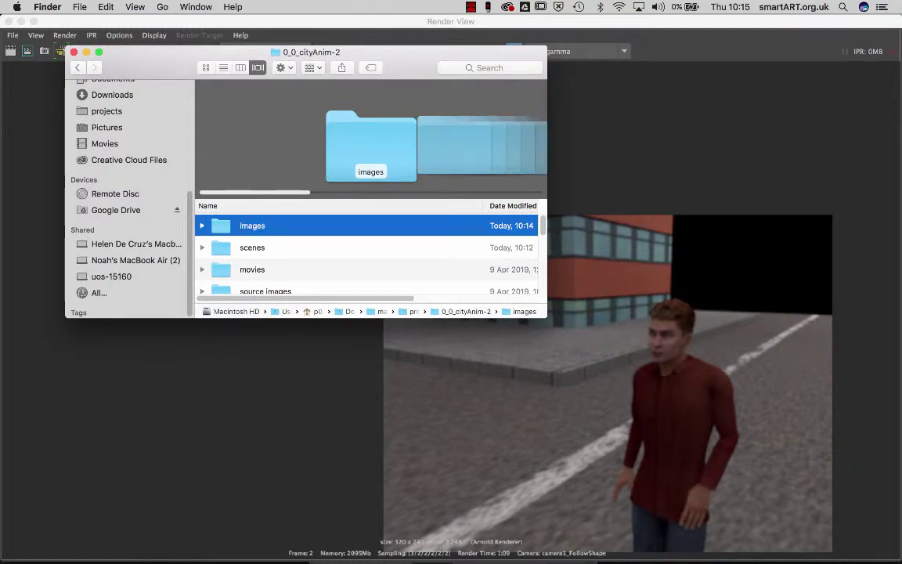
{"action": "key", "text": "super+Down"}
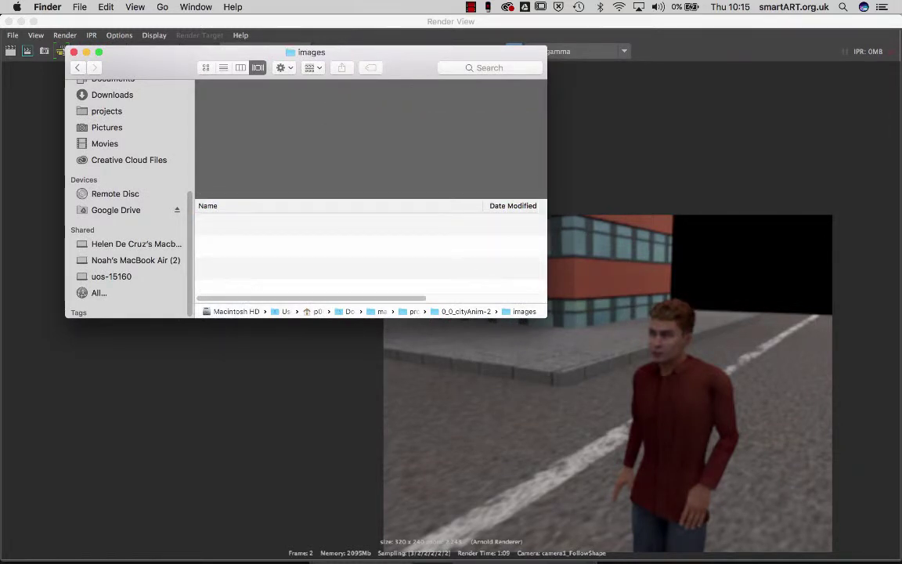
{"action": "left_click_drag", "start_coordinate": [235, 52], "coordinate": [243, 33]}
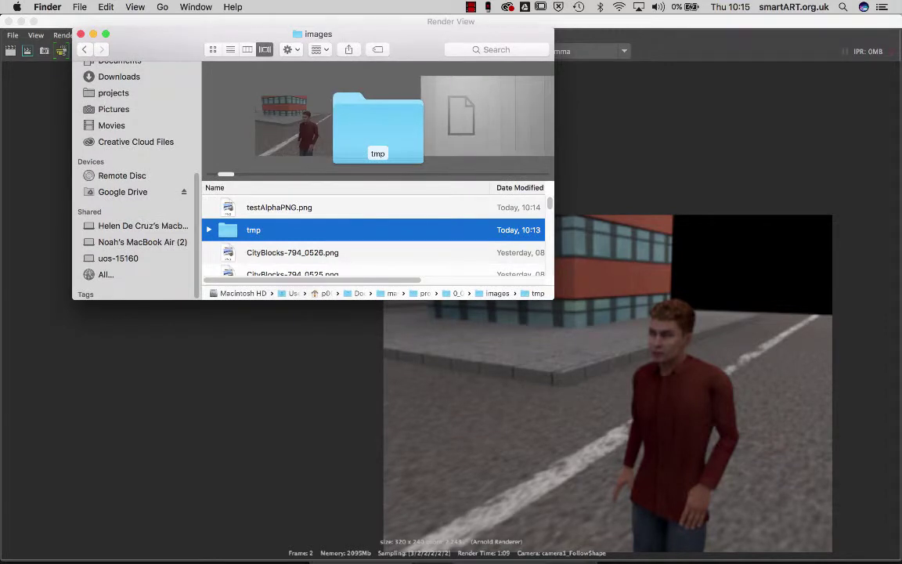
Step: Open testAlphaPNG.png in Preview, enlarge its window to examine the background transparency, and close it
{"action": "left_click", "coordinate": [279, 207]}
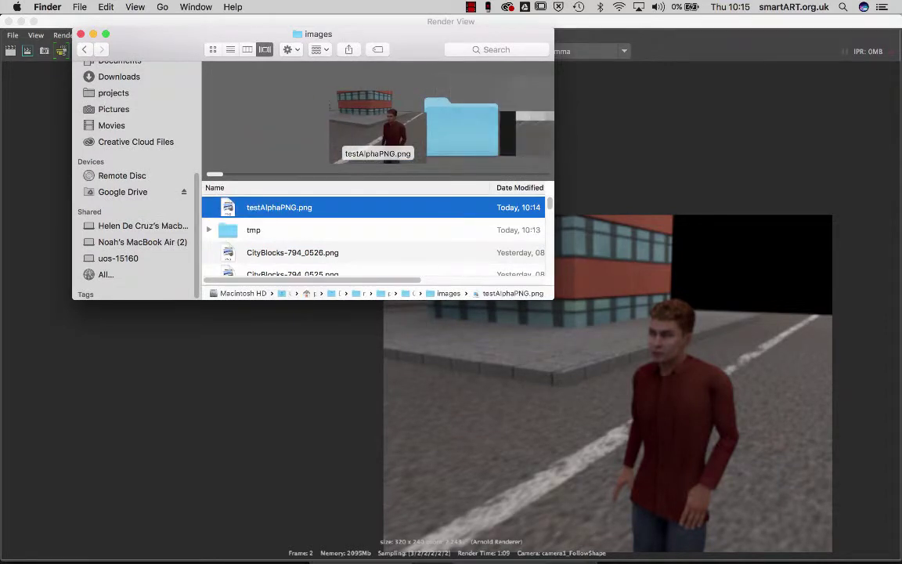
{"action": "key", "text": "Return"}
{"action": "key", "text": "Return"}
{"action": "key", "text": "super+o"}
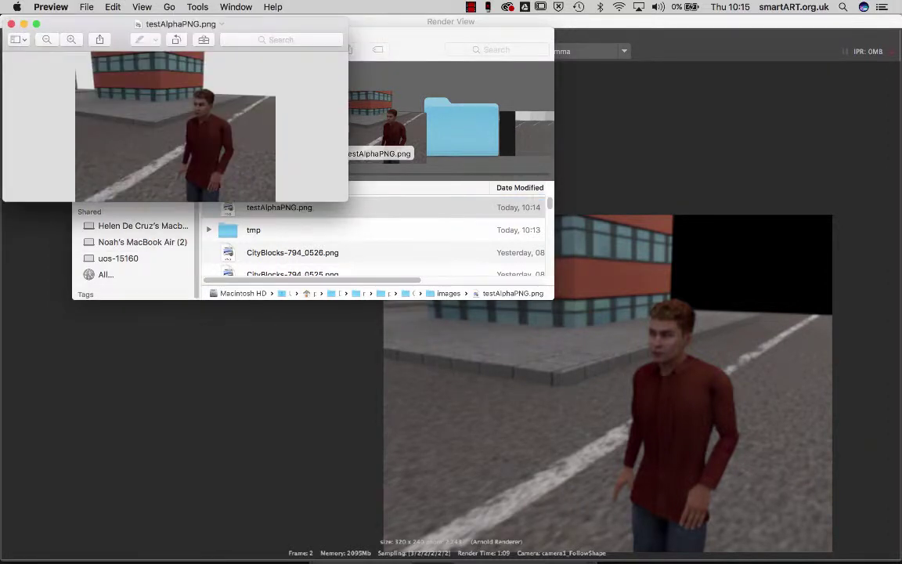
{"action": "left_click_drag", "start_coordinate": [347, 200], "coordinate": [613, 266]}
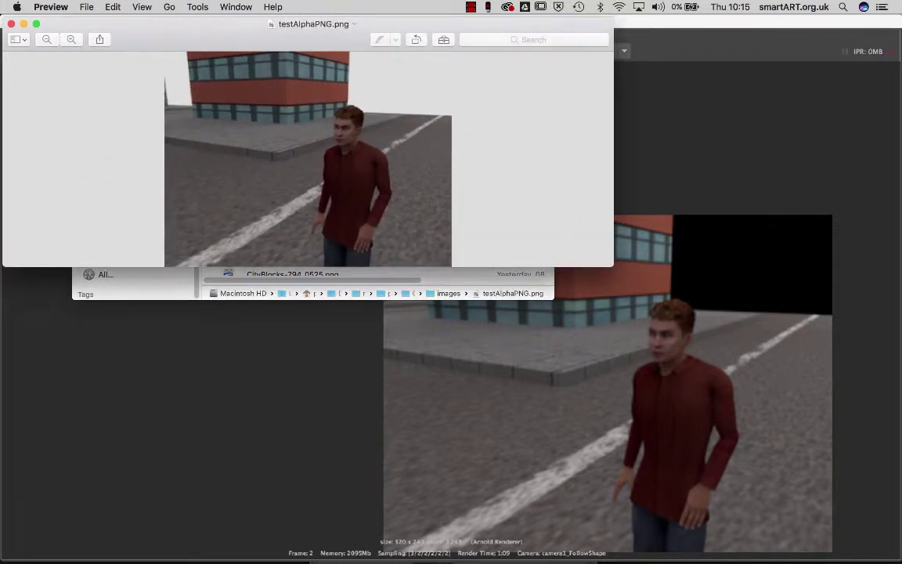
{"action": "left_click", "coordinate": [11, 24]}
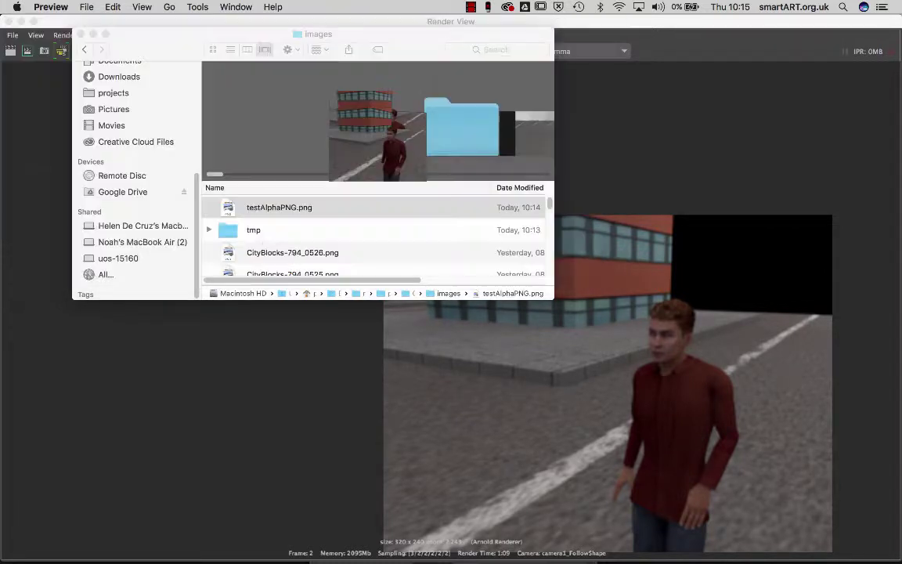
Step: Open testAlphaPNG.png from the images folder in Adobe Photoshop CC 2019
{"action": "right_click", "coordinate": [282, 206]}
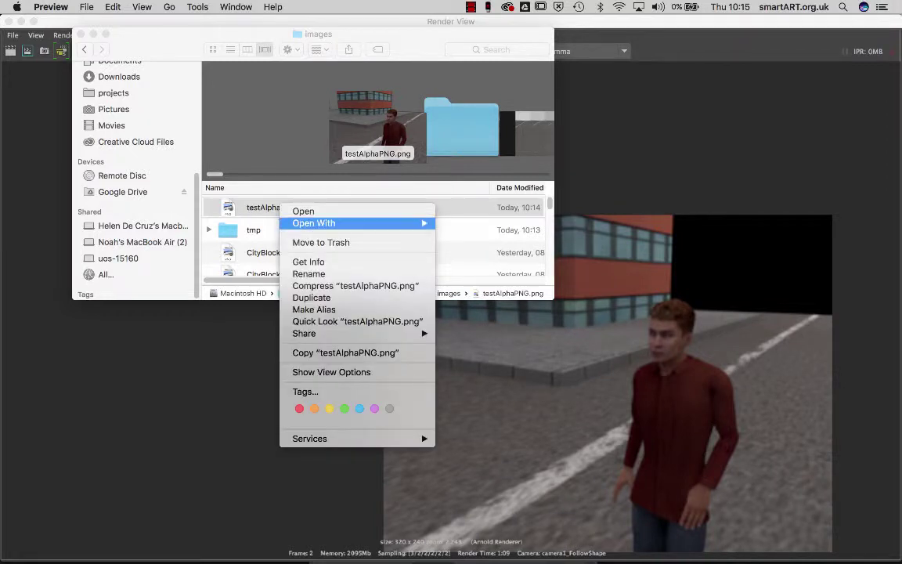
{"action": "mouse_move", "coordinate": [328, 224]}
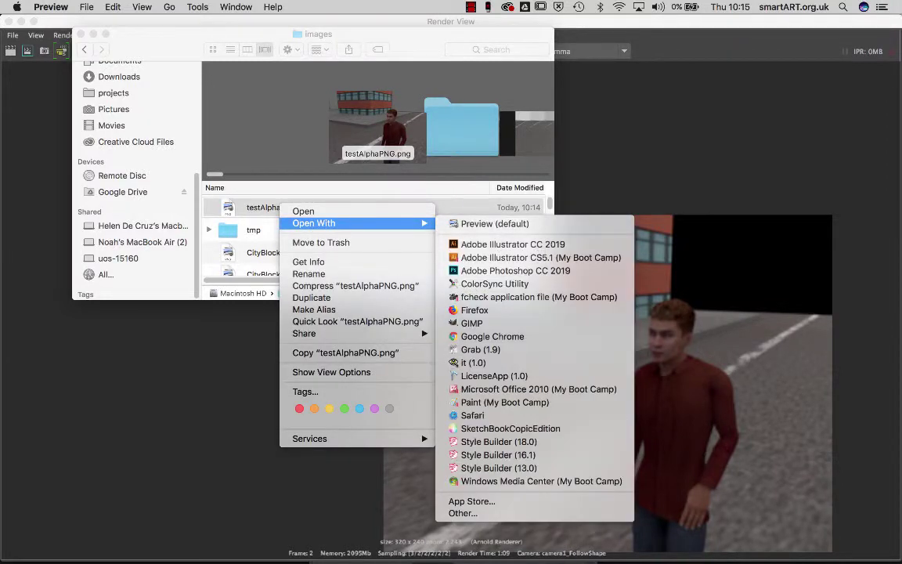
{"action": "left_click", "coordinate": [515, 270]}
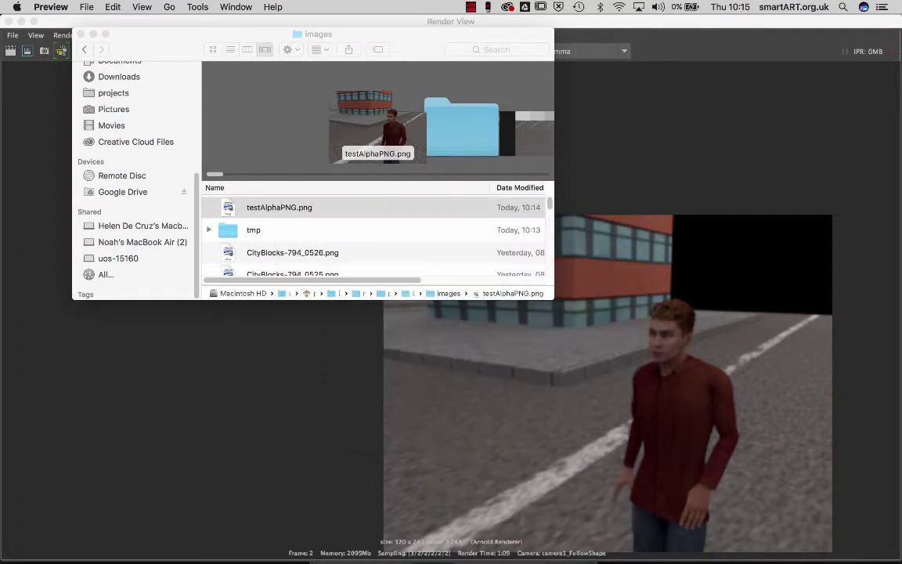
Step: Switch back to Maya's Render View and start rendering the image sequence
{"action": "left_click", "coordinate": [626, 125]}
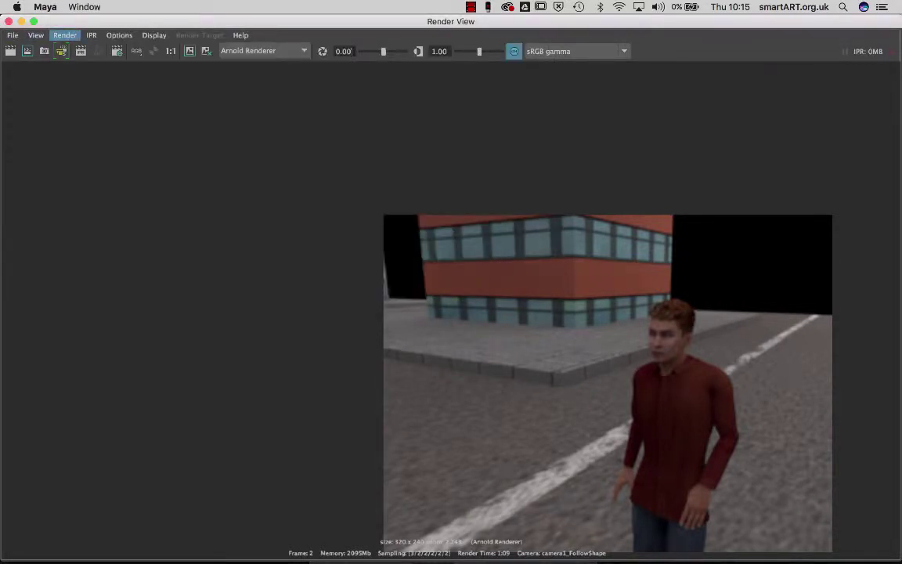
{"action": "left_click", "coordinate": [64, 36]}
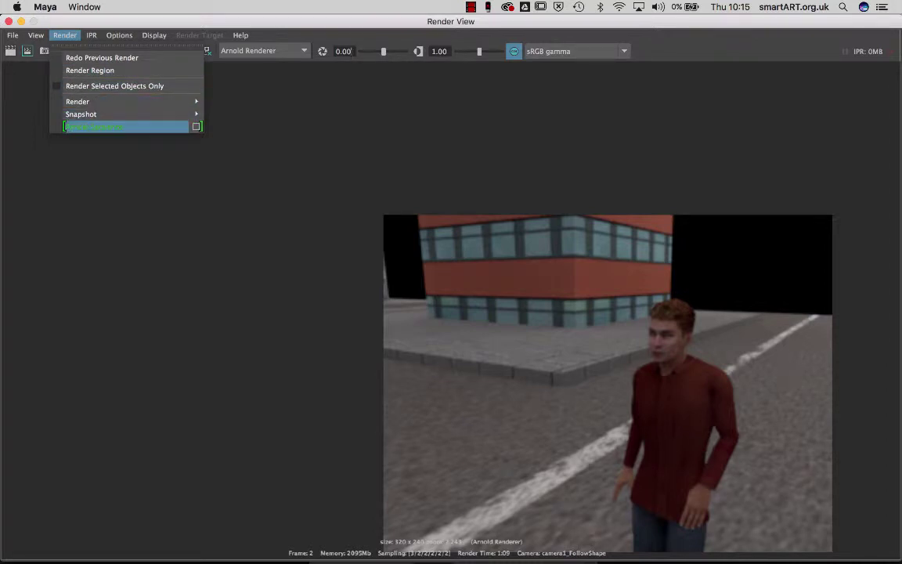
{"action": "left_click", "coordinate": [94, 126]}
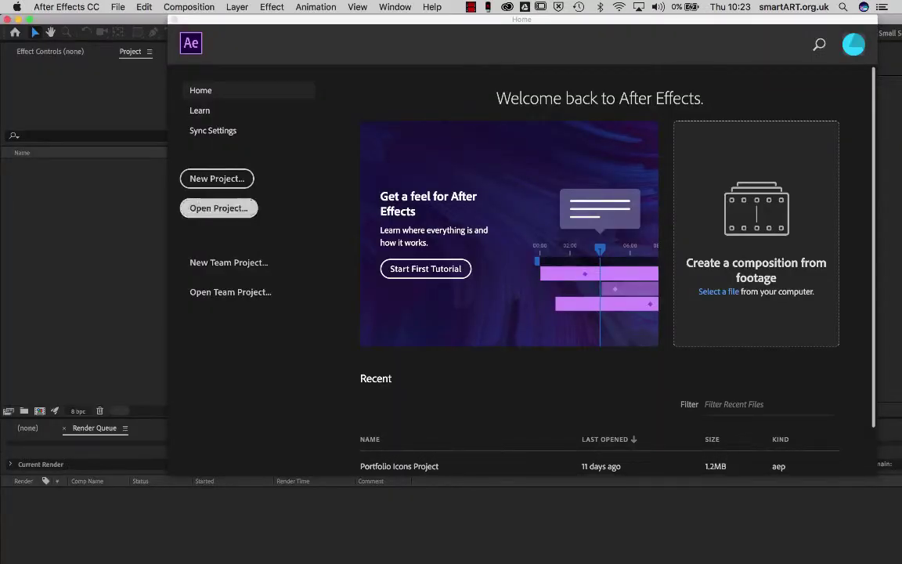
Step: In After Effects, create a new project and import alphaTest_0001.exr as an OpenEXR sequence from the 0_0_cityAnim-2 images folder
{"action": "left_click", "coordinate": [217, 178]}
{"action": "key", "text": "Return"}
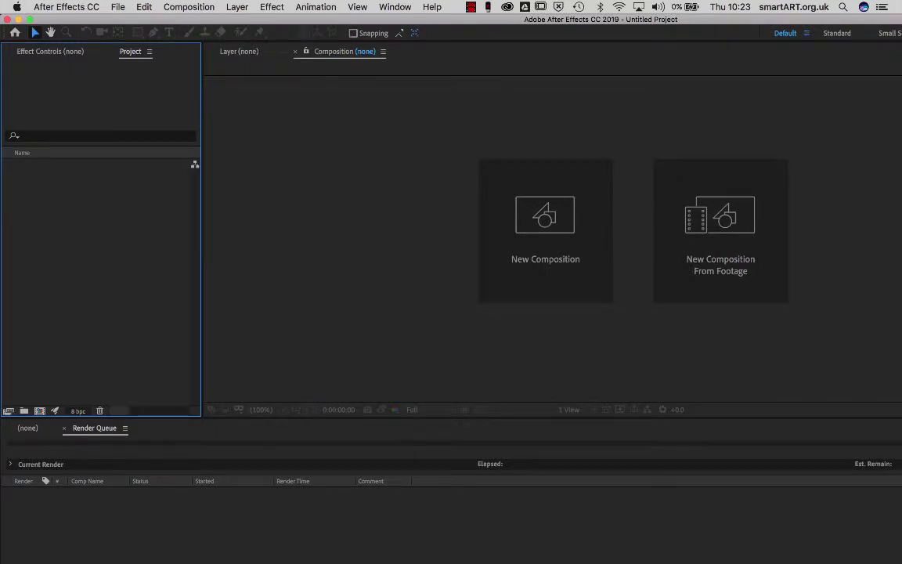
{"action": "right_click", "coordinate": [74, 188]}
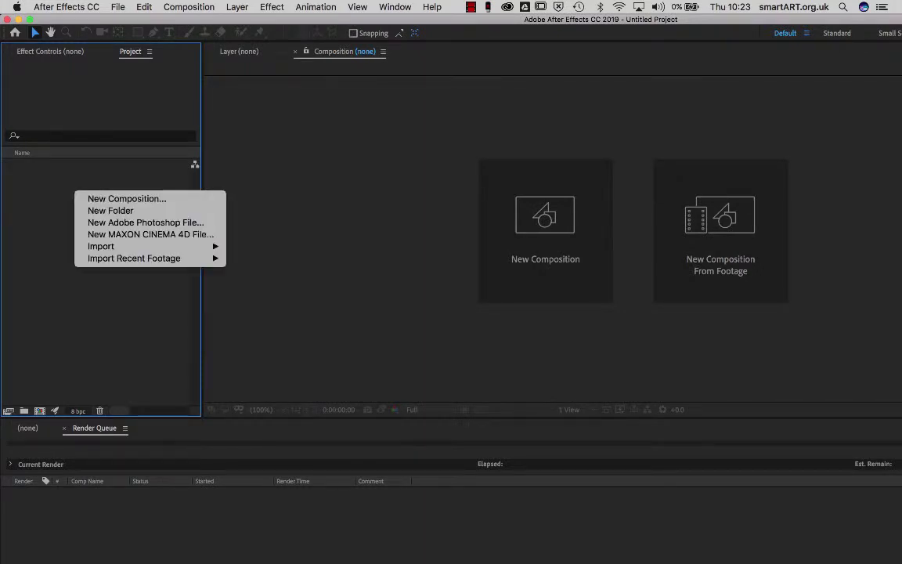
{"action": "mouse_move", "coordinate": [117, 246]}
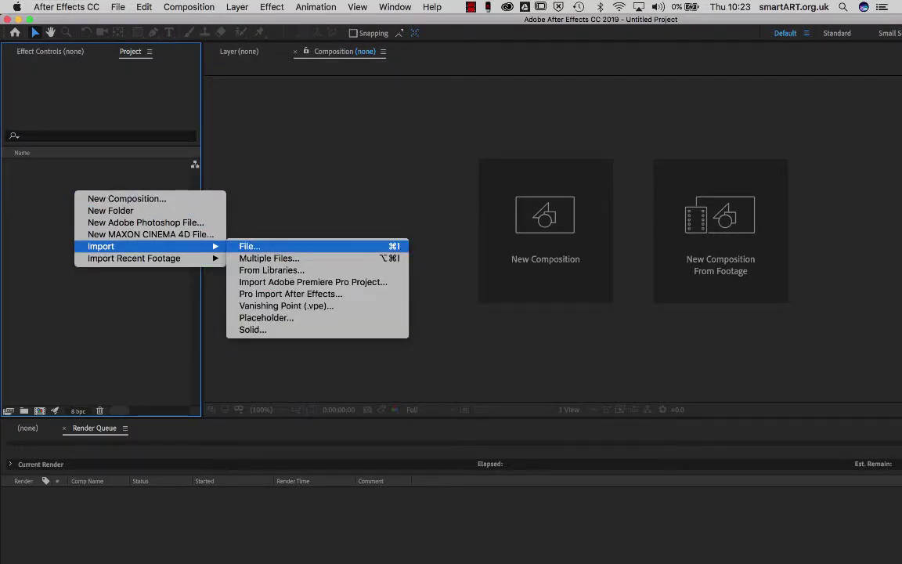
{"action": "left_click", "coordinate": [259, 247]}
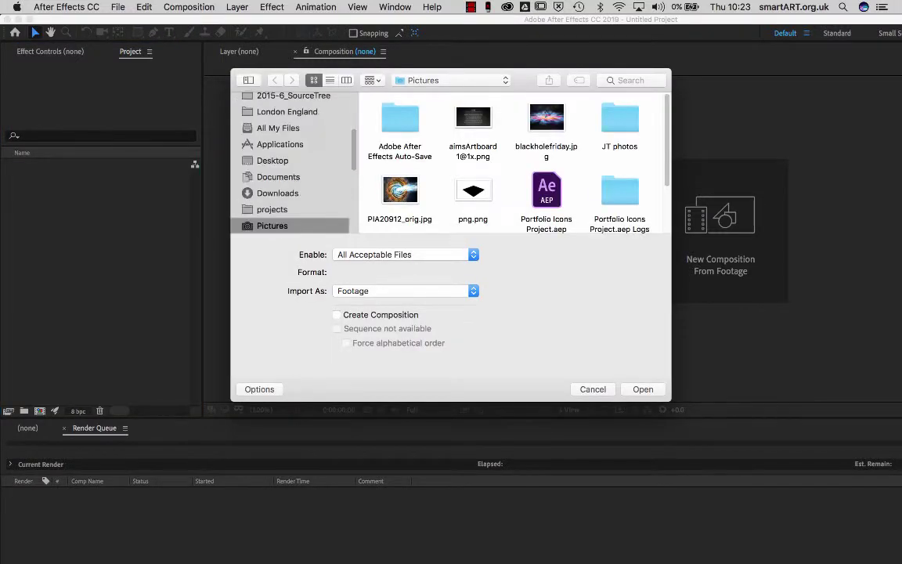
{"action": "left_click", "coordinate": [272, 210]}
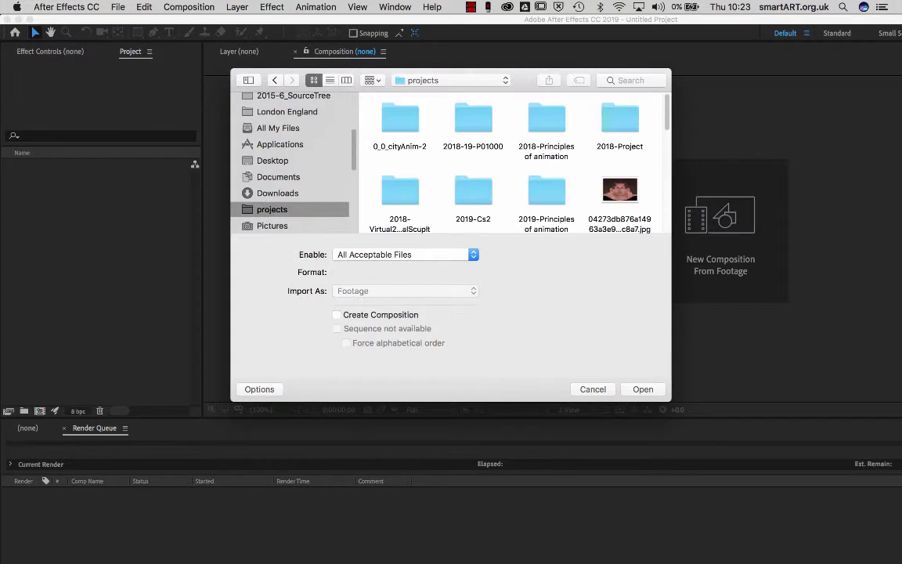
{"action": "left_click", "coordinate": [399, 121]}
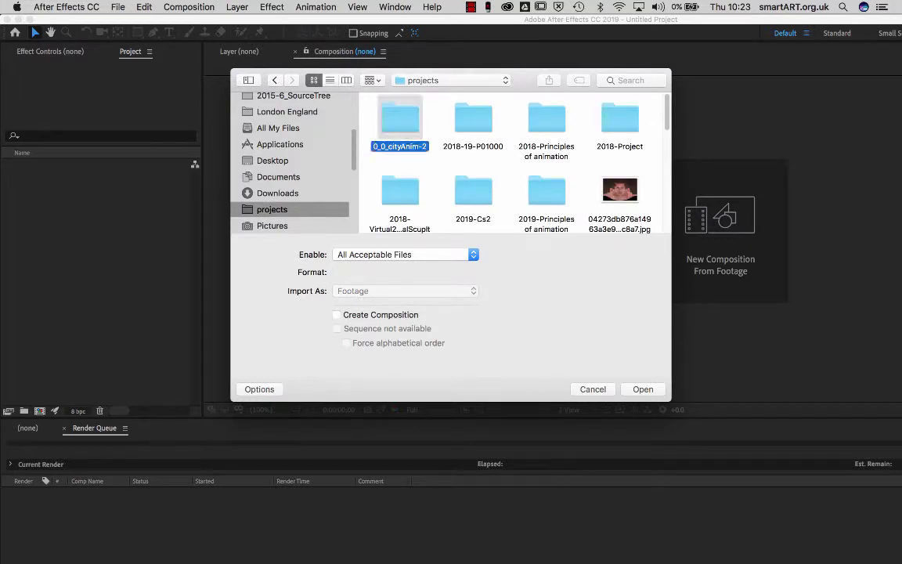
{"action": "double_click", "coordinate": [400, 122]}
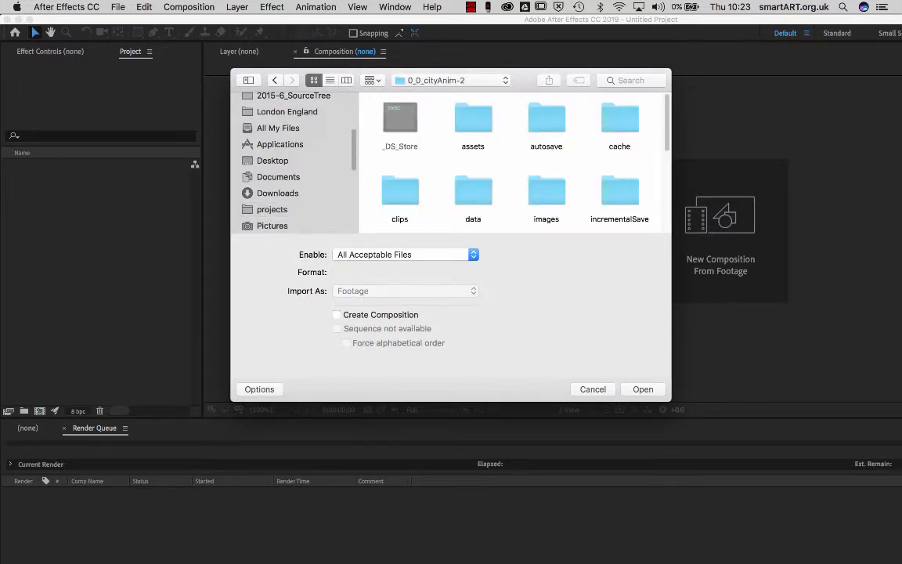
{"action": "left_click", "coordinate": [547, 191]}
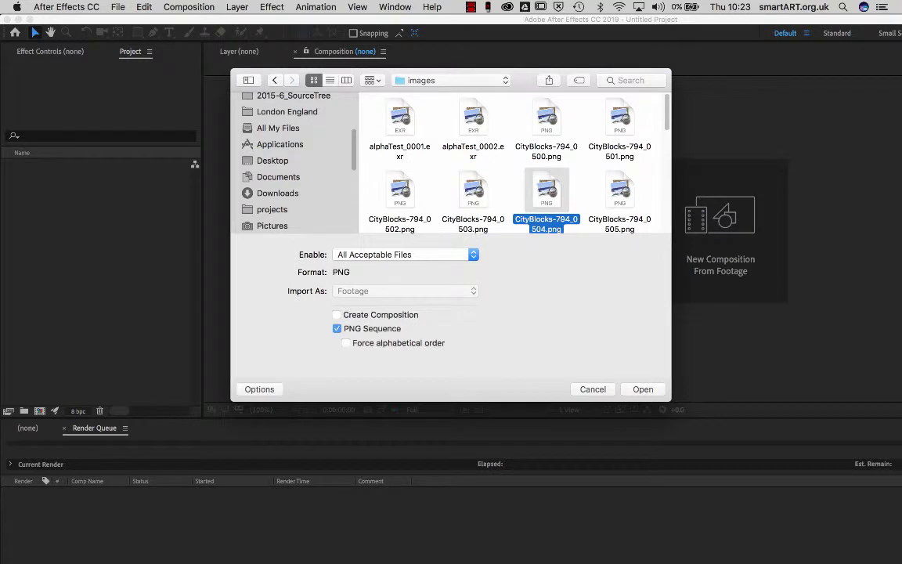
{"action": "left_click", "coordinate": [400, 119]}
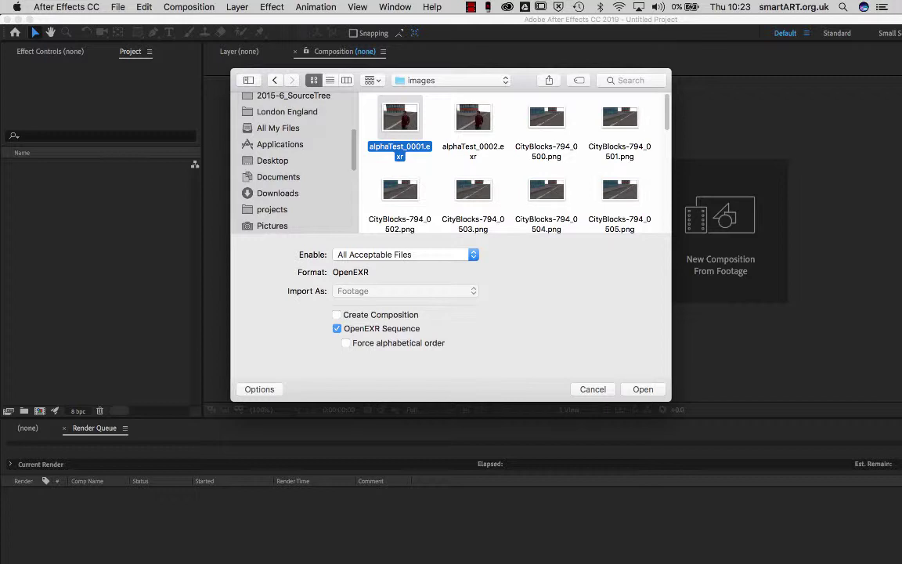
{"action": "left_click", "coordinate": [641, 389]}
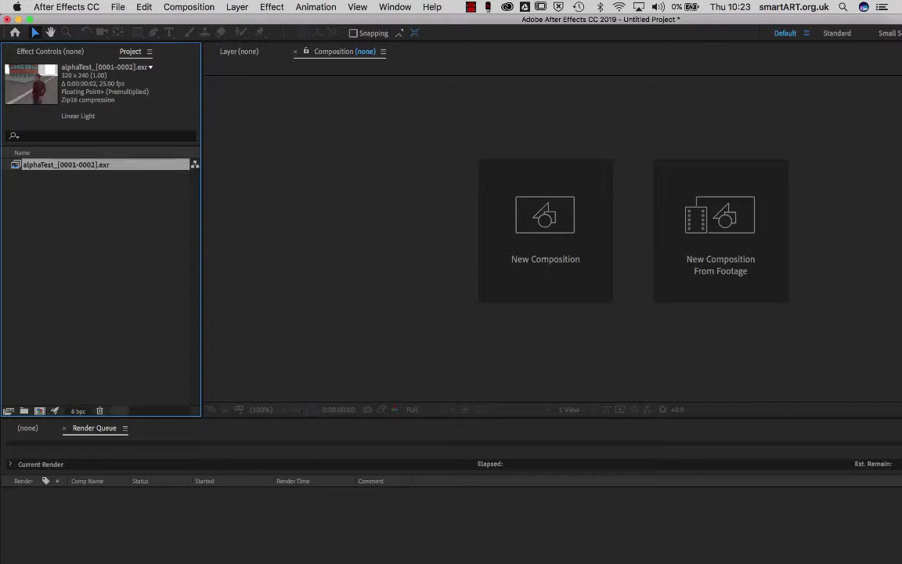
Step: Create a composition from the imported alphaTest EXR sequence
{"action": "left_click_drag", "start_coordinate": [64, 164], "coordinate": [511, 210]}
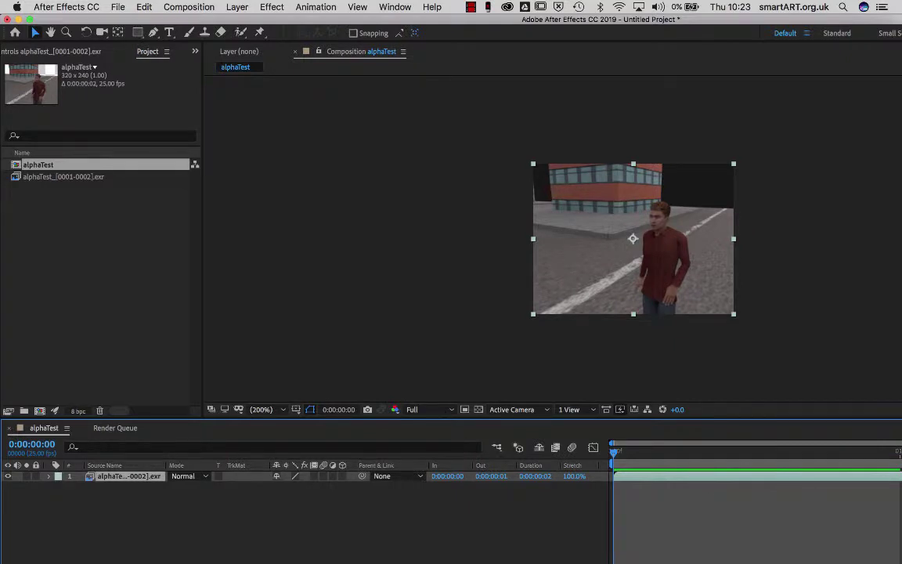
{"action": "key", "text": "period"}
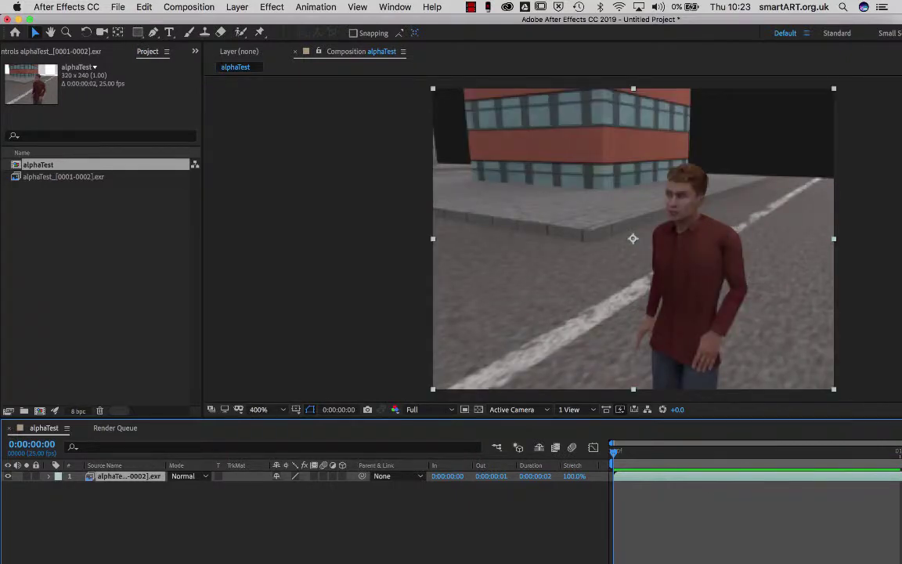
Step: Add a 320 x 240 px white solid named White Solid 1 and place it below the EXR footage layer
{"action": "left_click", "coordinate": [189, 7]}
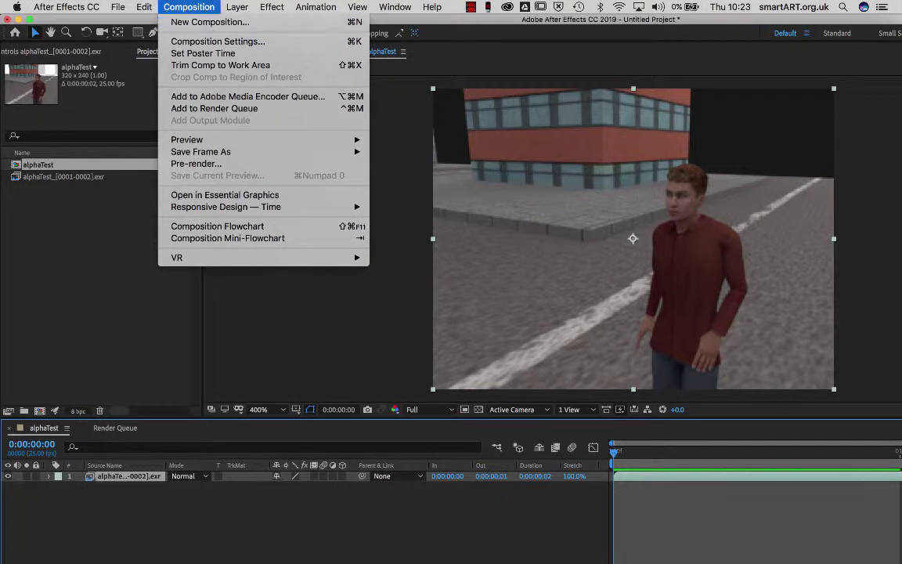
{"action": "mouse_move", "coordinate": [237, 7]}
{"action": "mouse_move", "coordinate": [259, 97]}
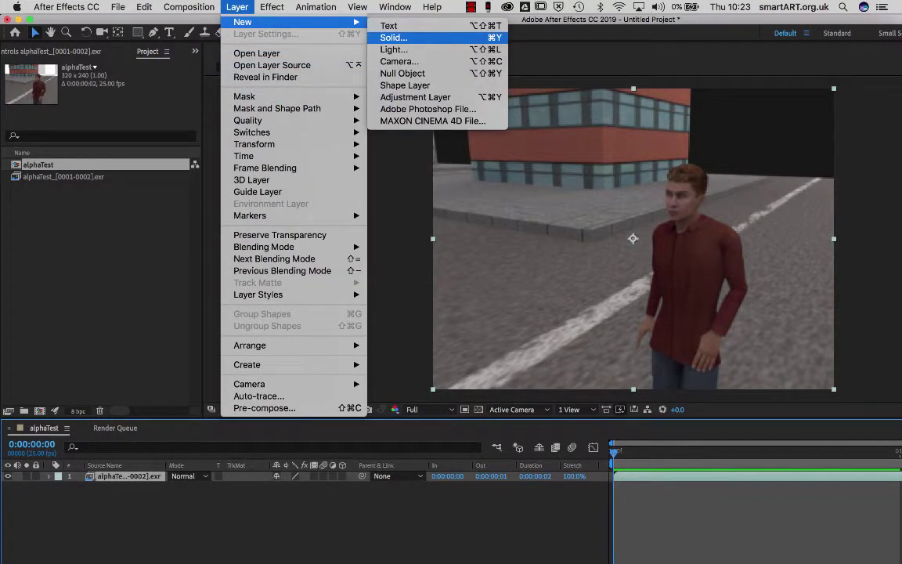
{"action": "left_click", "coordinate": [392, 37]}
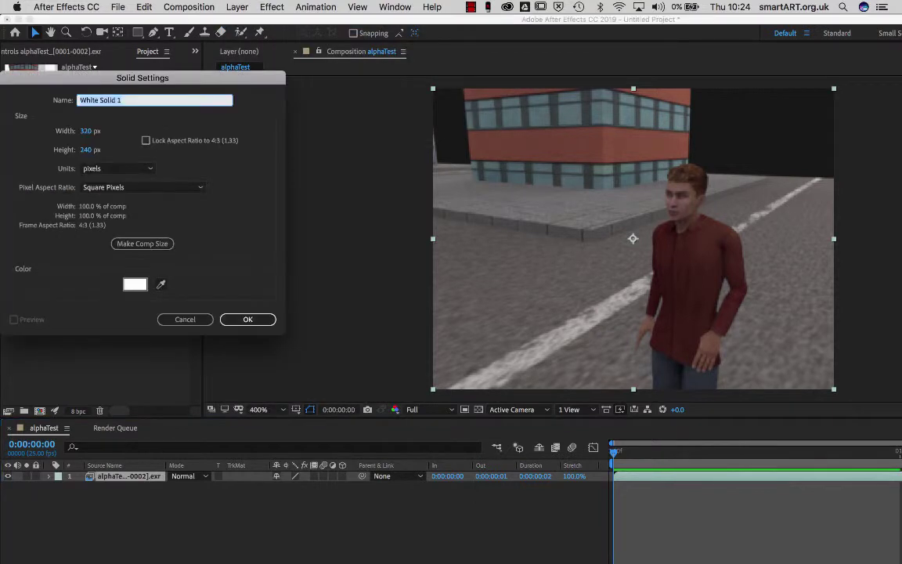
{"action": "left_click", "coordinate": [247, 320]}
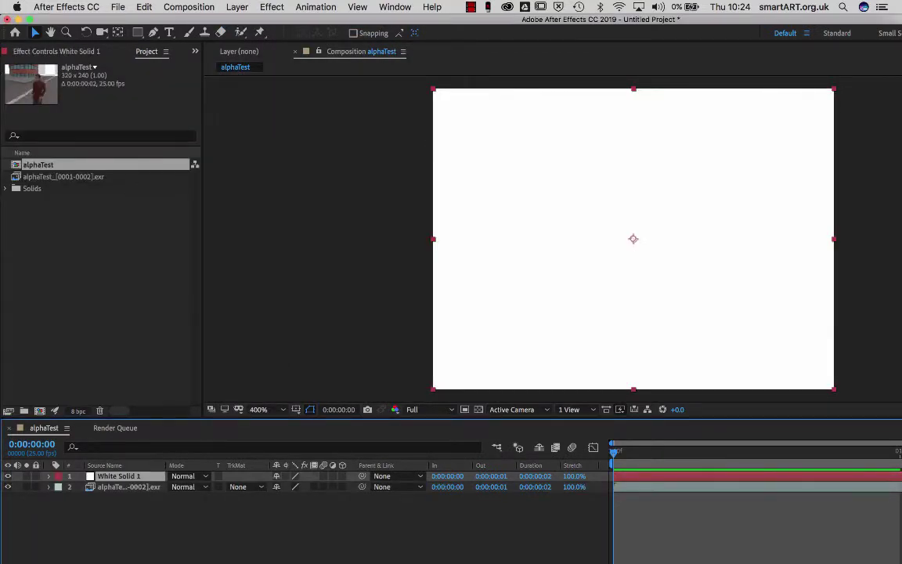
{"action": "mouse_move", "coordinate": [118, 476]}
{"action": "left_mouse_down"}
{"action": "mouse_move", "coordinate": [120, 505]}
{"action": "mouse_move", "coordinate": [120, 495]}
{"action": "left_mouse_up"}
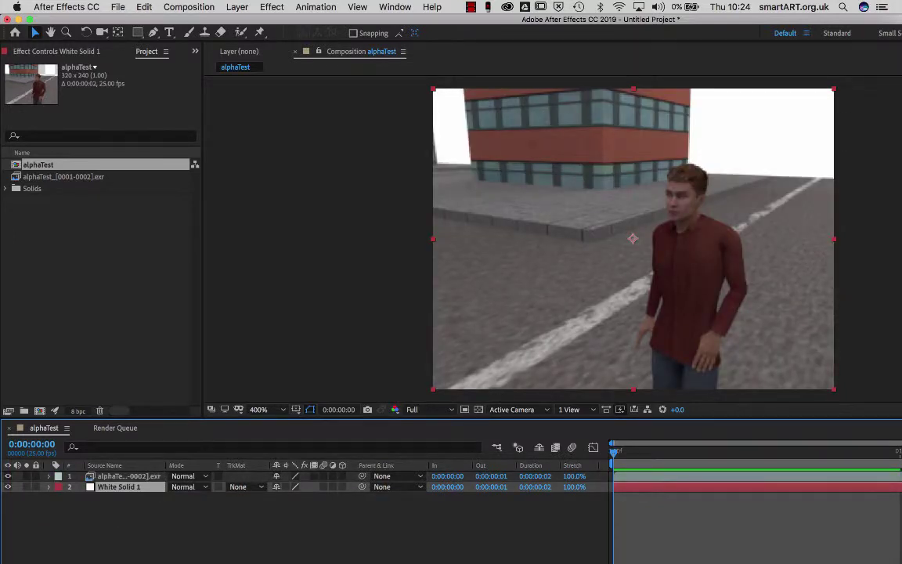
Step: Apply the CC Mr. Mercury simulation effect to the White Solid 1 layer
{"action": "left_click", "coordinate": [272, 6]}
{"action": "mouse_move", "coordinate": [313, 124]}
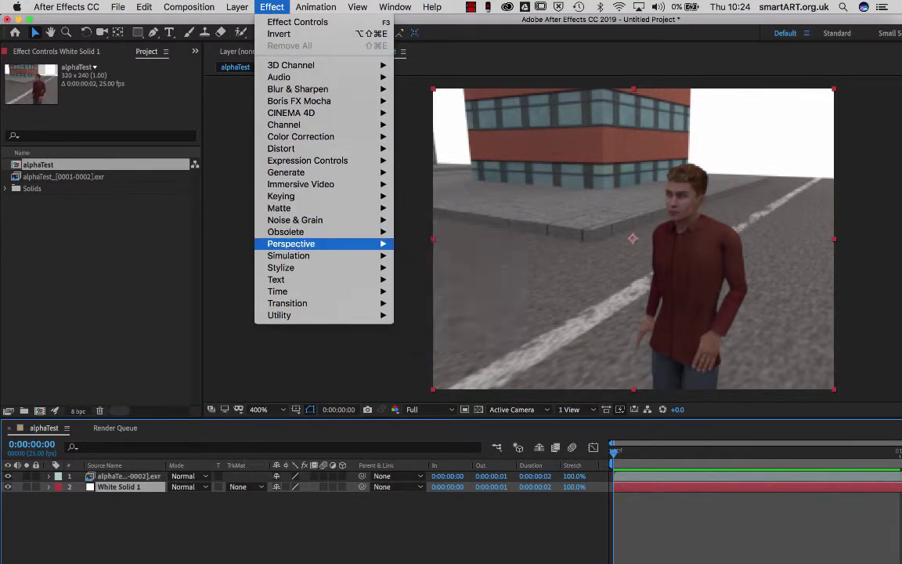
{"action": "mouse_move", "coordinate": [313, 255]}
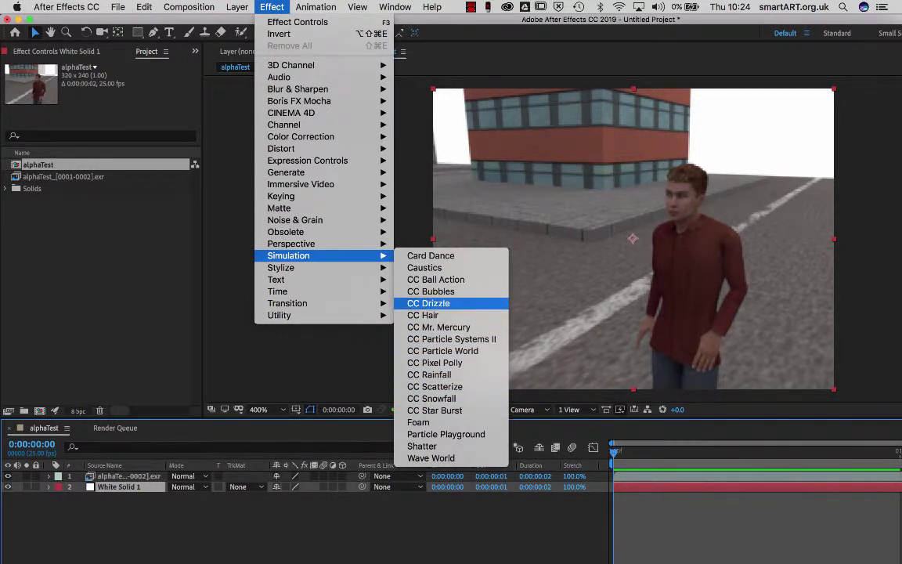
{"action": "mouse_move", "coordinate": [363, 280]}
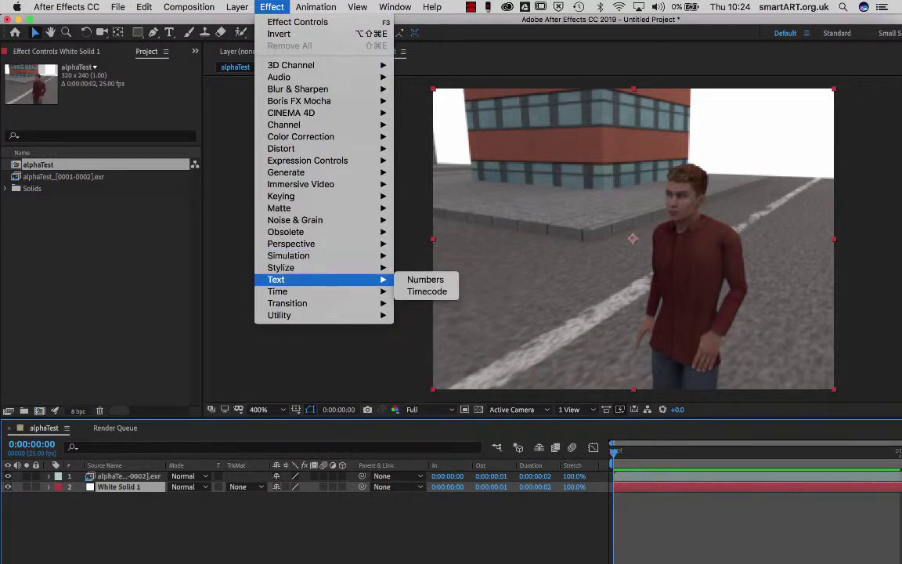
{"action": "mouse_move", "coordinate": [363, 256]}
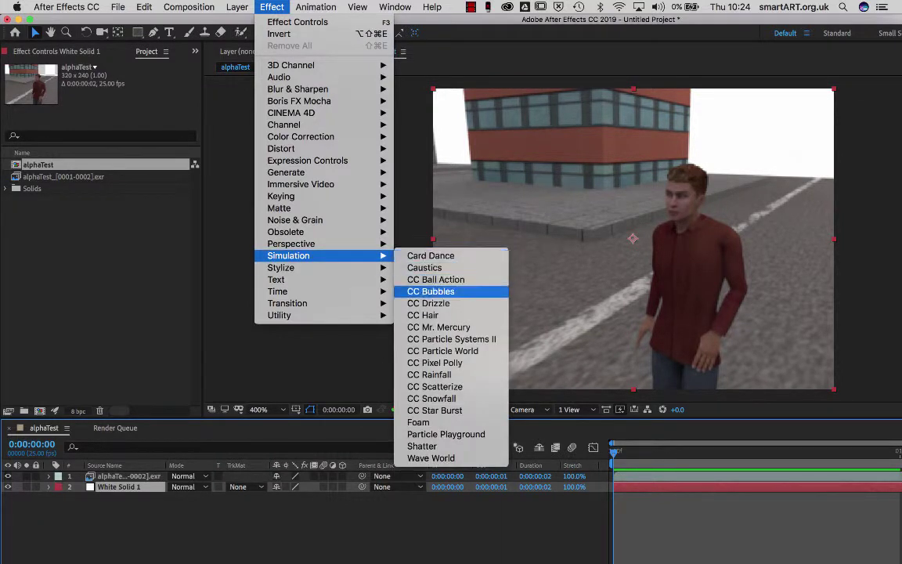
{"action": "left_click", "coordinate": [438, 326]}
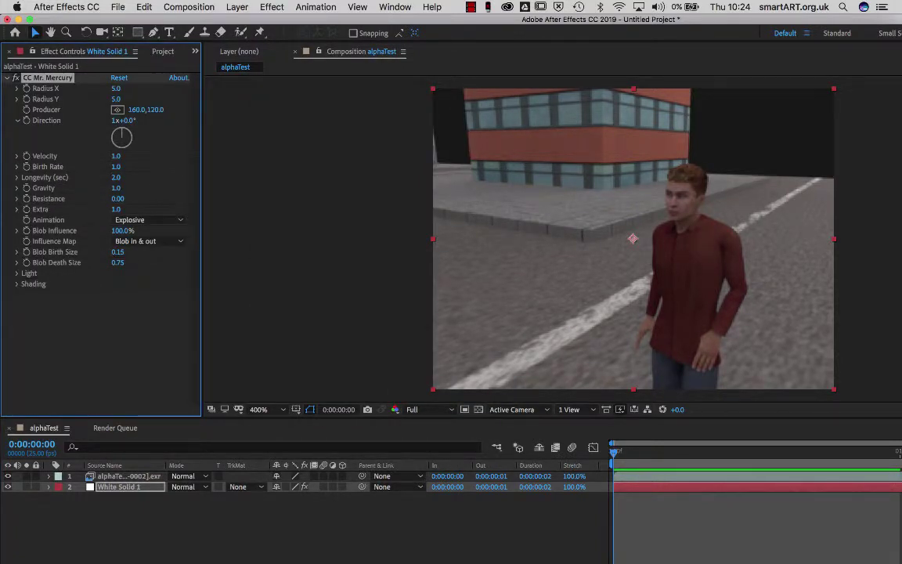
Step: Turn off the CC Mr. Mercury effect on White Solid 1 and collapse its settings
{"action": "left_click", "coordinate": [305, 487]}
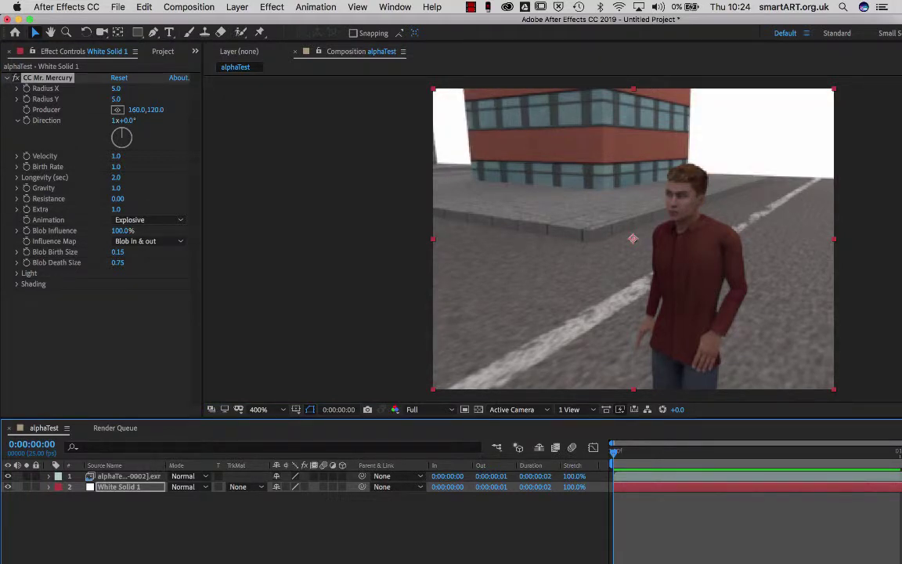
{"action": "left_click", "coordinate": [16, 77]}
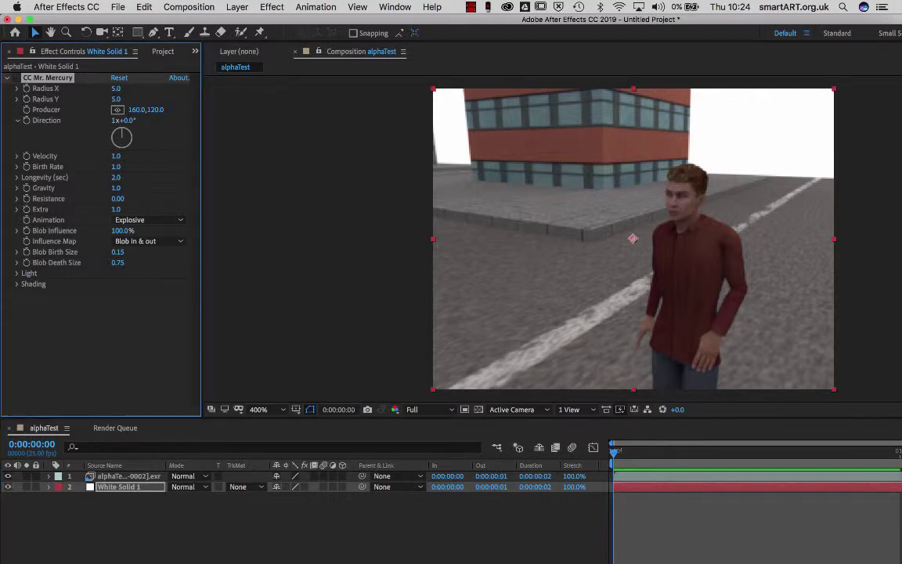
{"action": "left_click", "coordinate": [7, 78]}
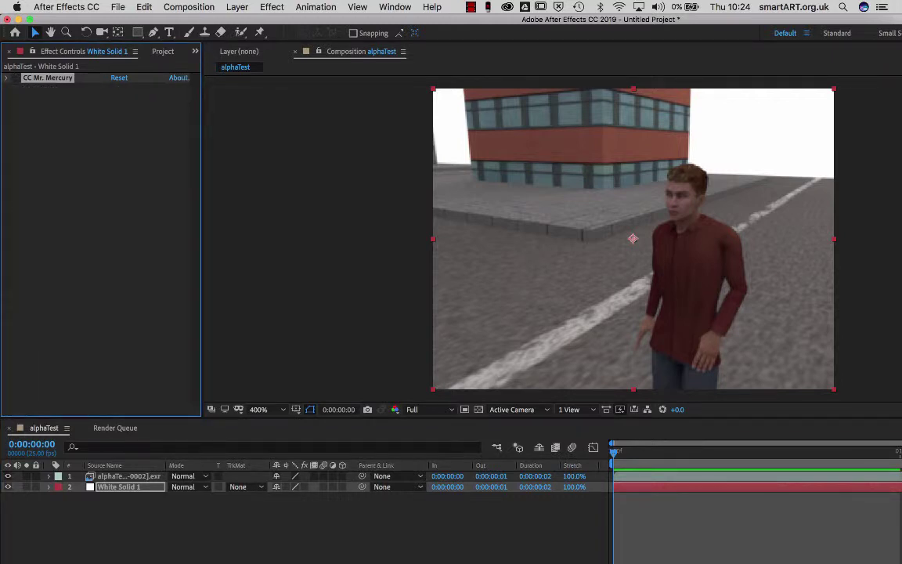
Step: Select the alphaTest EXR sequence among the project items and hide the White Solid 1 layer
{"action": "left_click", "coordinate": [129, 476]}
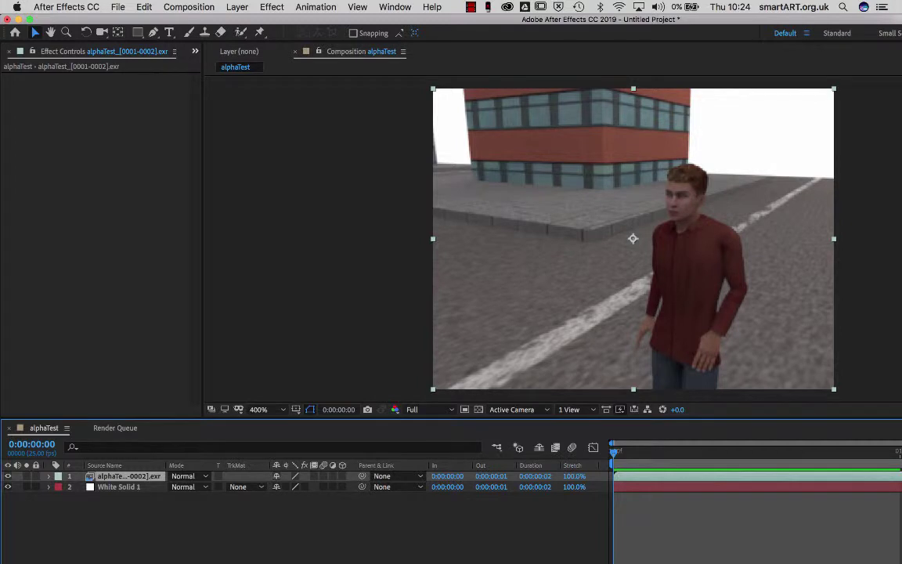
{"action": "left_click", "coordinate": [195, 51]}
{"action": "left_click", "coordinate": [195, 51]}
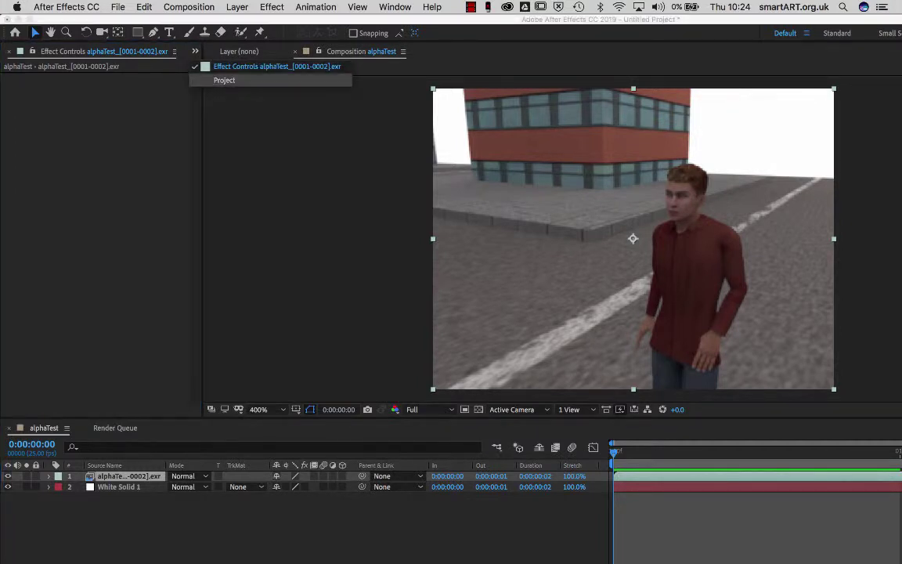
{"action": "left_click", "coordinate": [212, 74]}
{"action": "left_click", "coordinate": [64, 177]}
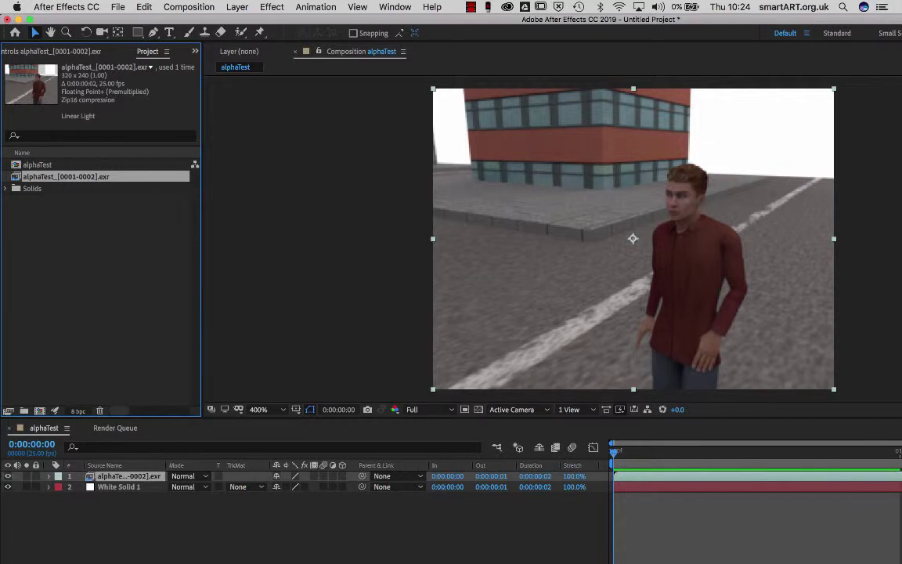
{"action": "left_click", "coordinate": [8, 487]}
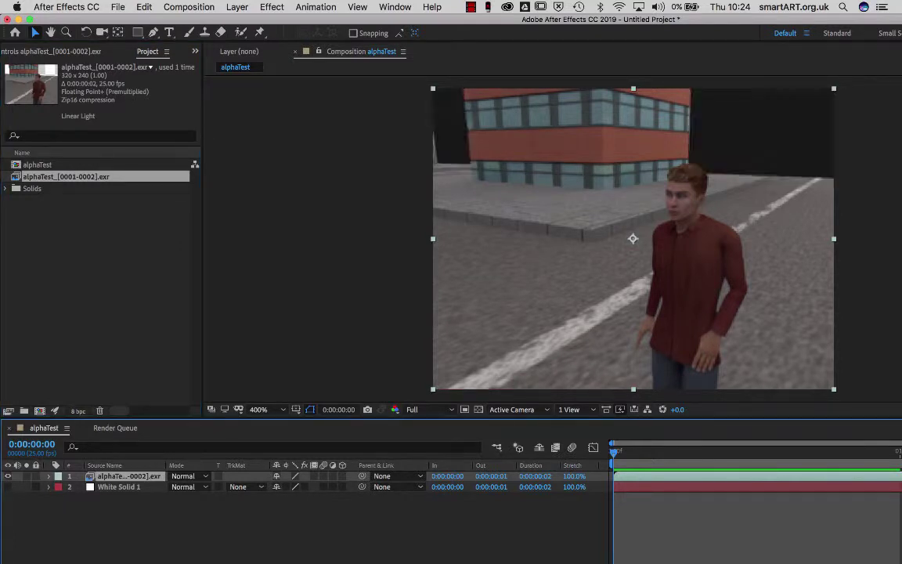
Step: Set the alphaTest EXR sequence's footage interpretation to ignore its alpha channel
{"action": "right_click", "coordinate": [96, 179]}
{"action": "mouse_move", "coordinate": [157, 256]}
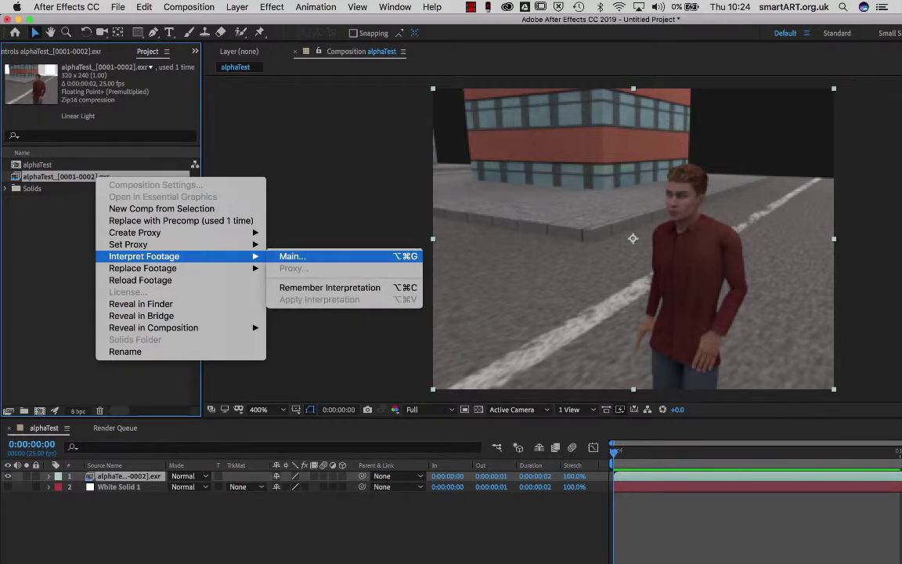
{"action": "left_click", "coordinate": [293, 256]}
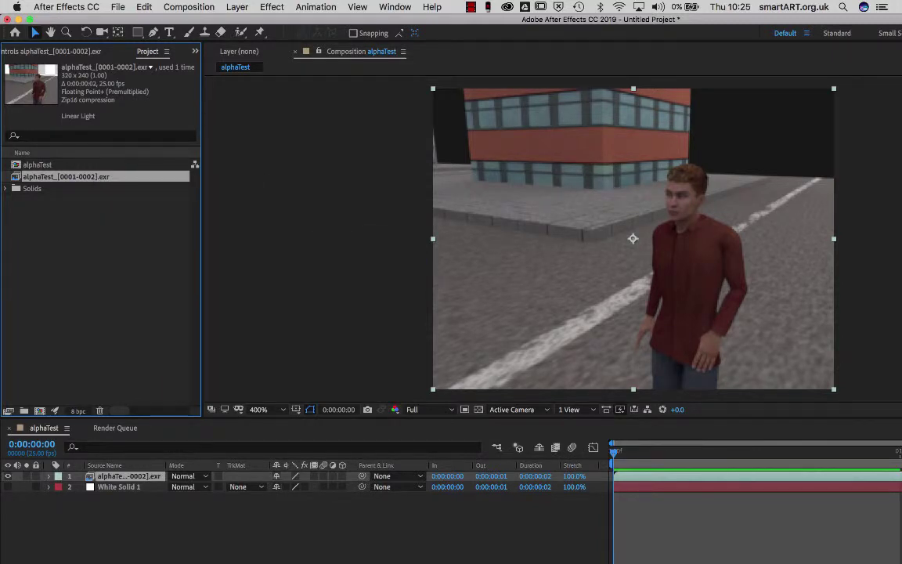
{"action": "left_click_drag", "start_coordinate": [196, 77], "coordinate": [223, 32]}
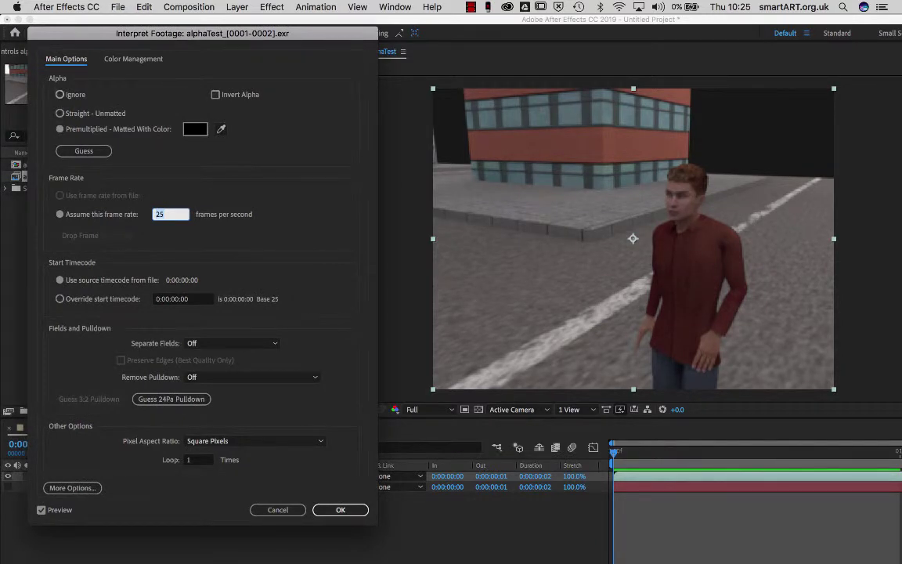
{"action": "left_click", "coordinate": [61, 95]}
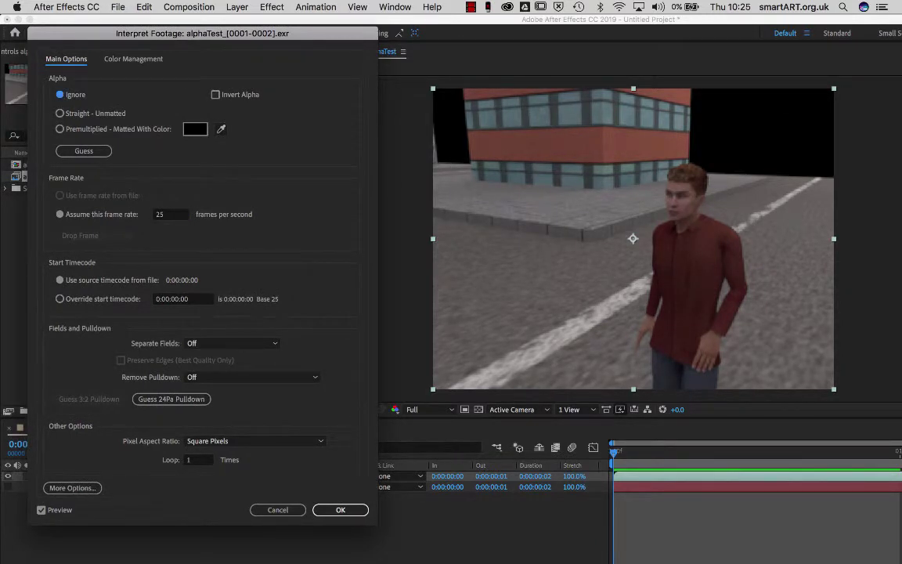
{"action": "left_click", "coordinate": [341, 510]}
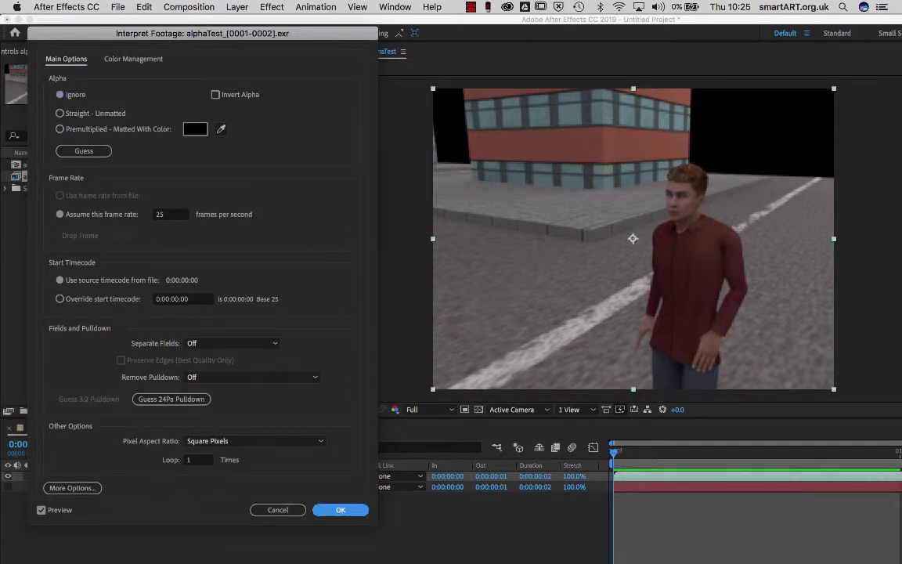
{"action": "key", "text": "Return"}
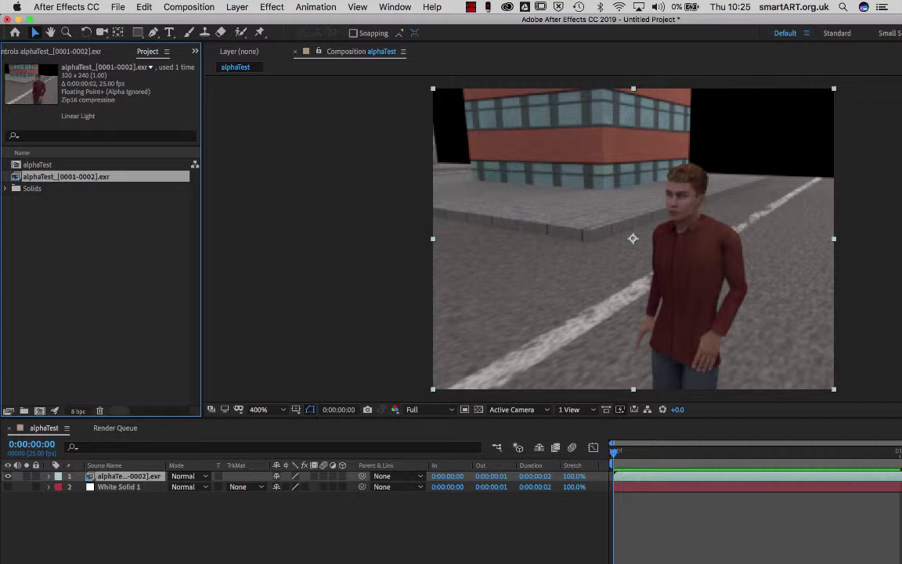
Step: Reinterpret the alphaTest EXR sequence's alpha as Straight - Unmatted, trying the automatic guess along the way
{"action": "right_click", "coordinate": [68, 177]}
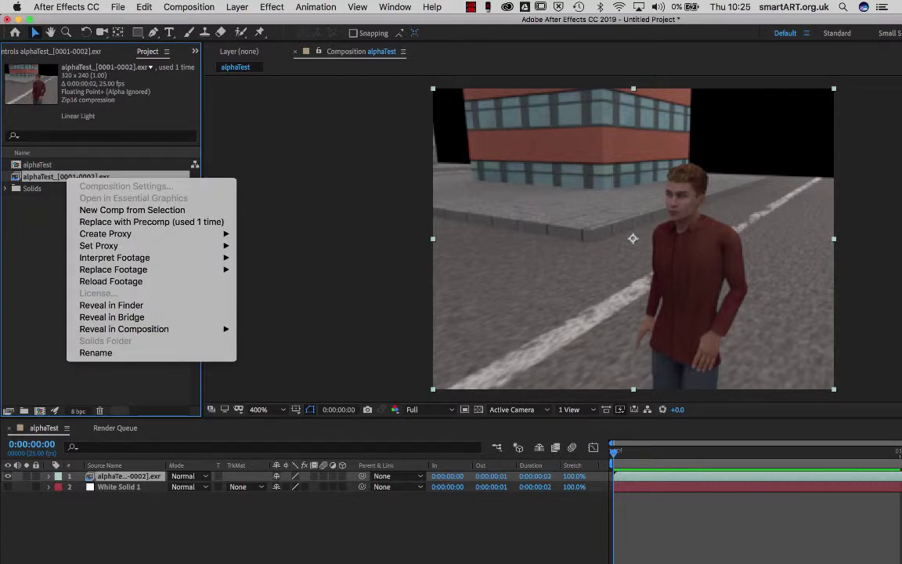
{"action": "mouse_move", "coordinate": [188, 257]}
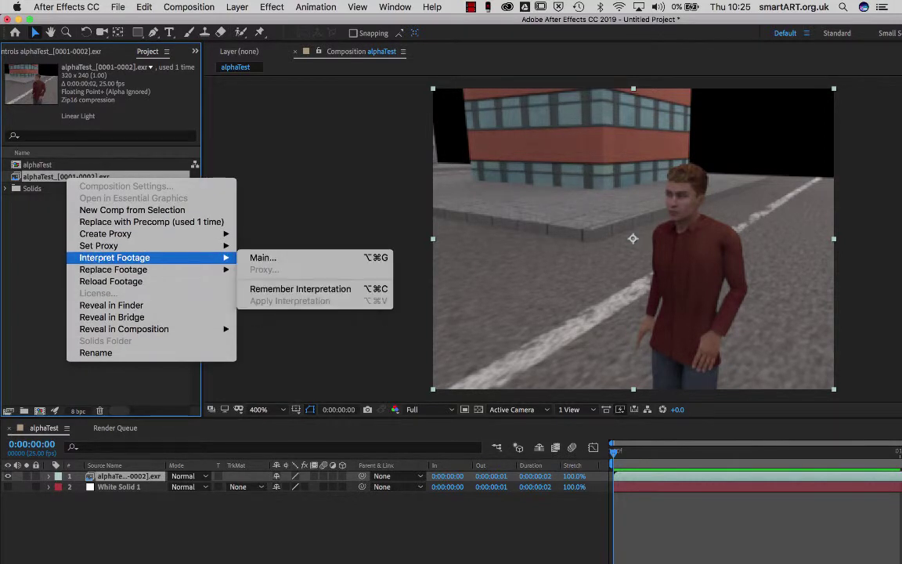
{"action": "left_click", "coordinate": [264, 258]}
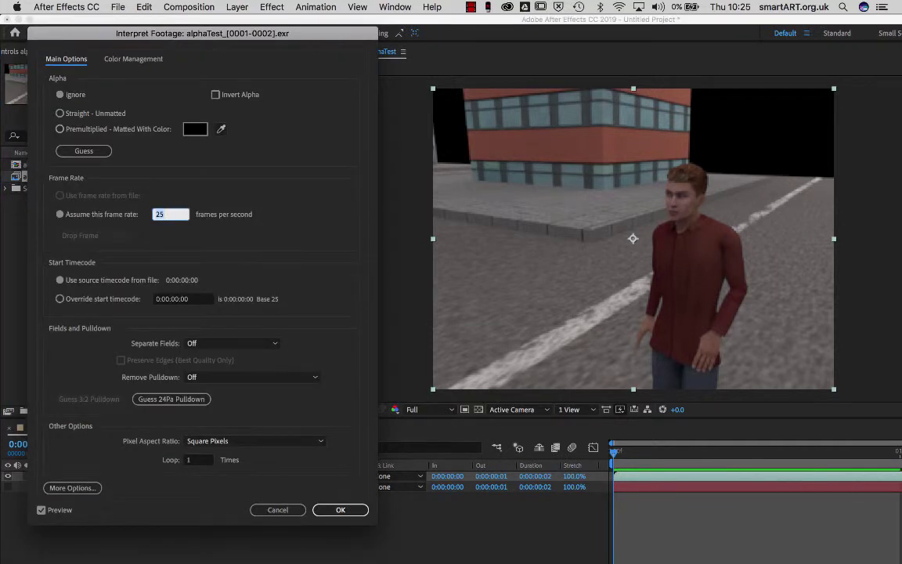
{"action": "left_click", "coordinate": [60, 112]}
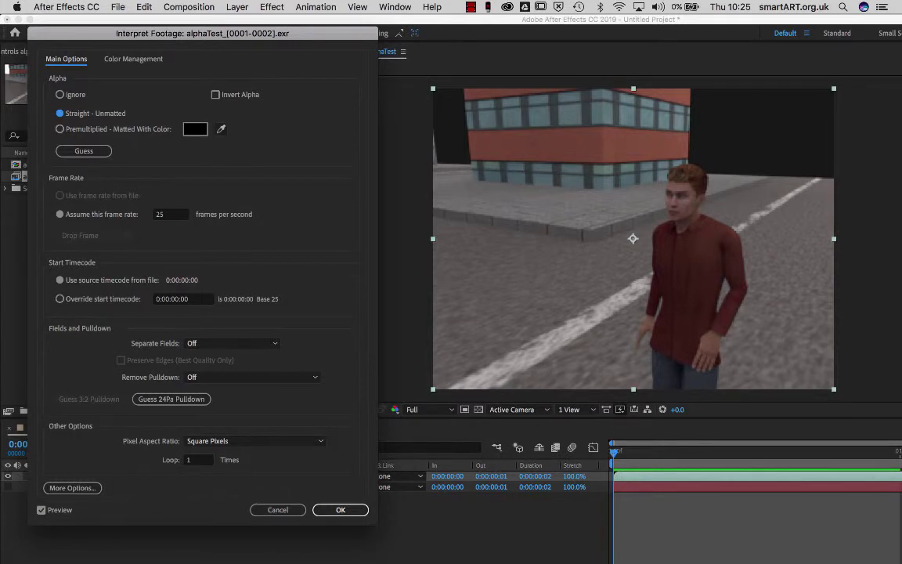
{"action": "left_click", "coordinate": [84, 151]}
{"action": "left_click", "coordinate": [59, 113]}
{"action": "left_click", "coordinate": [341, 510]}
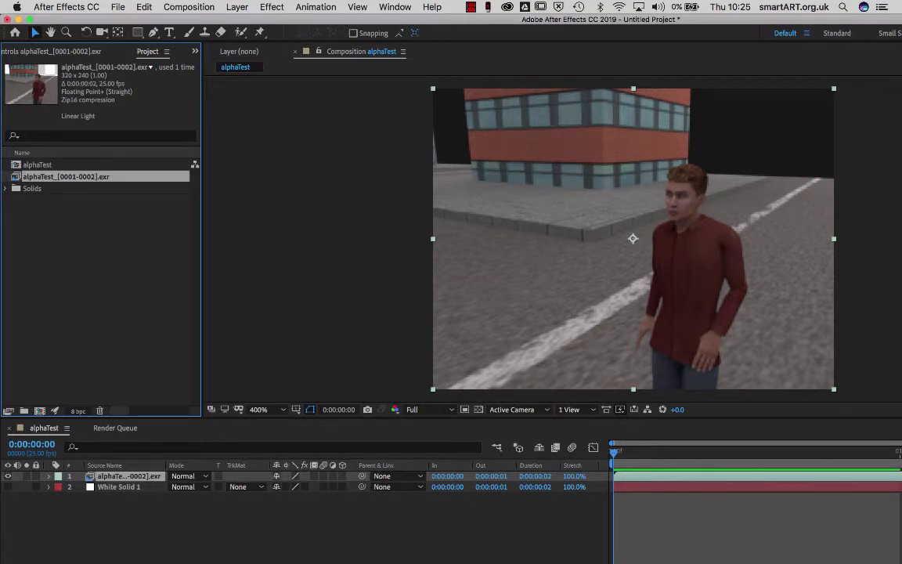
Step: Add a second copy of the alphaTest EXR sequence to the composition and offset it right and down over the first copy
{"action": "left_click_drag", "start_coordinate": [66, 177], "coordinate": [472, 248]}
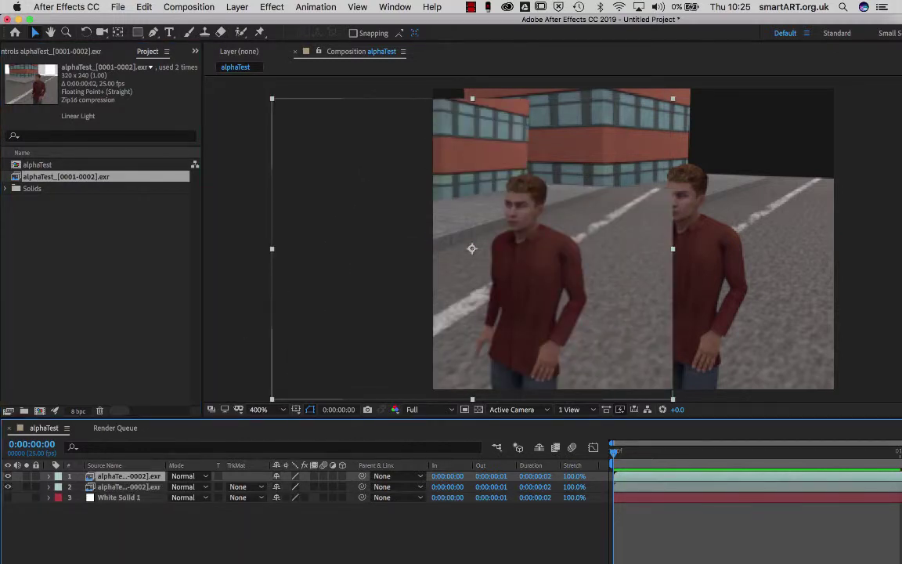
{"action": "left_click_drag", "start_coordinate": [416, 286], "coordinate": [595, 309]}
{"action": "left_click_drag", "start_coordinate": [534, 317], "coordinate": [576, 316]}
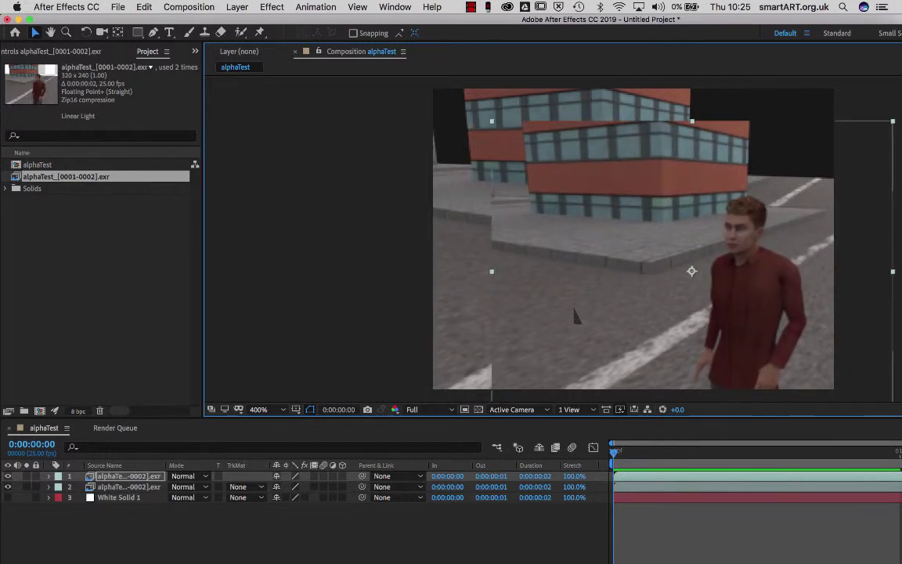
Step: Switch to Maya and close the Render View window
{"action": "key", "text": "Right"}
{"action": "key", "text": "Up"}
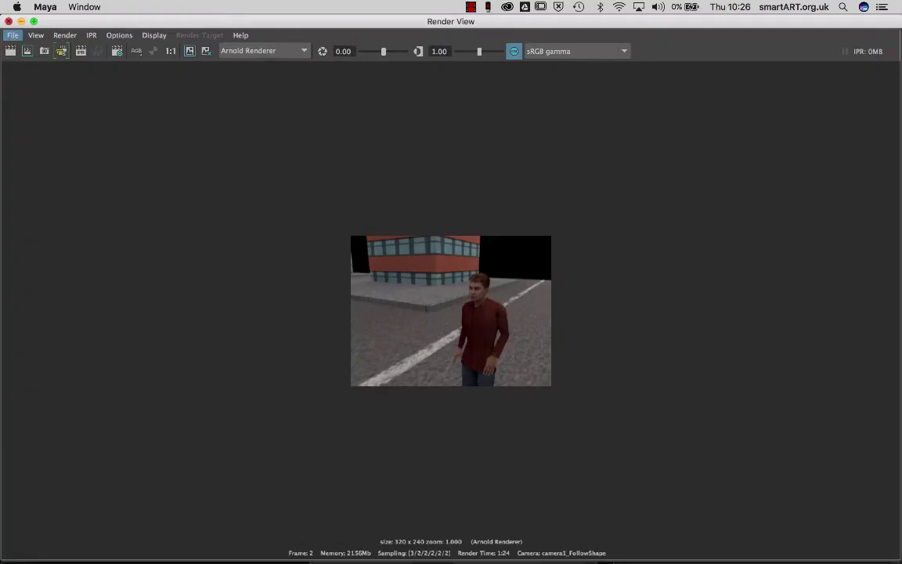
{"action": "left_click", "coordinate": [9, 21]}
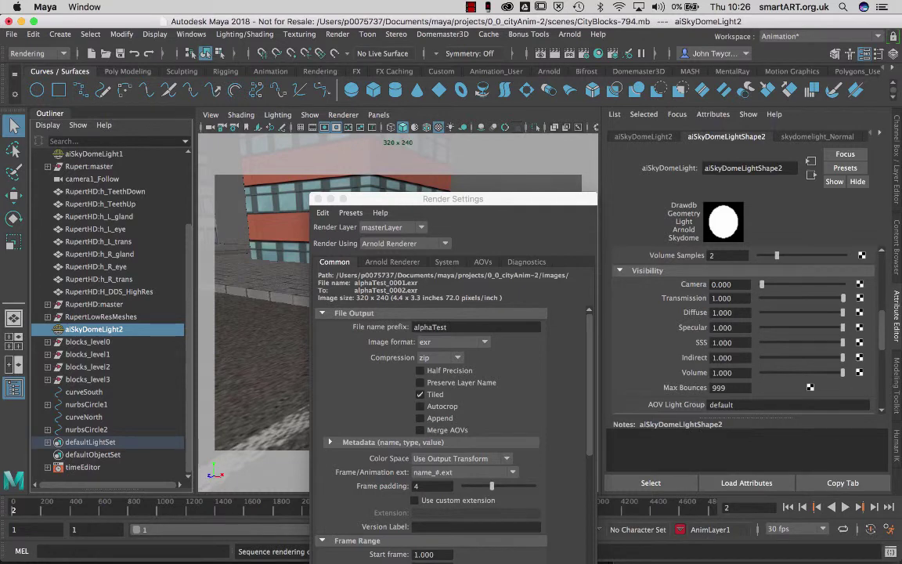